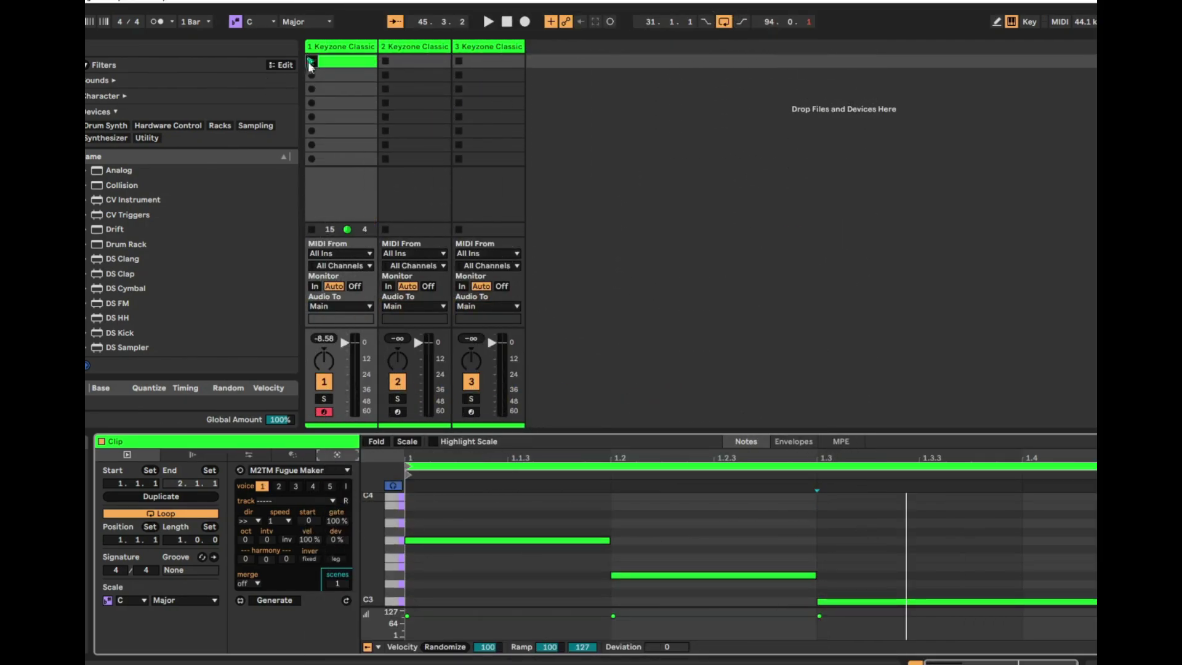
# - Start playback of track 1's Fugue Maker piano melody clip
pyautogui.click(310, 62)
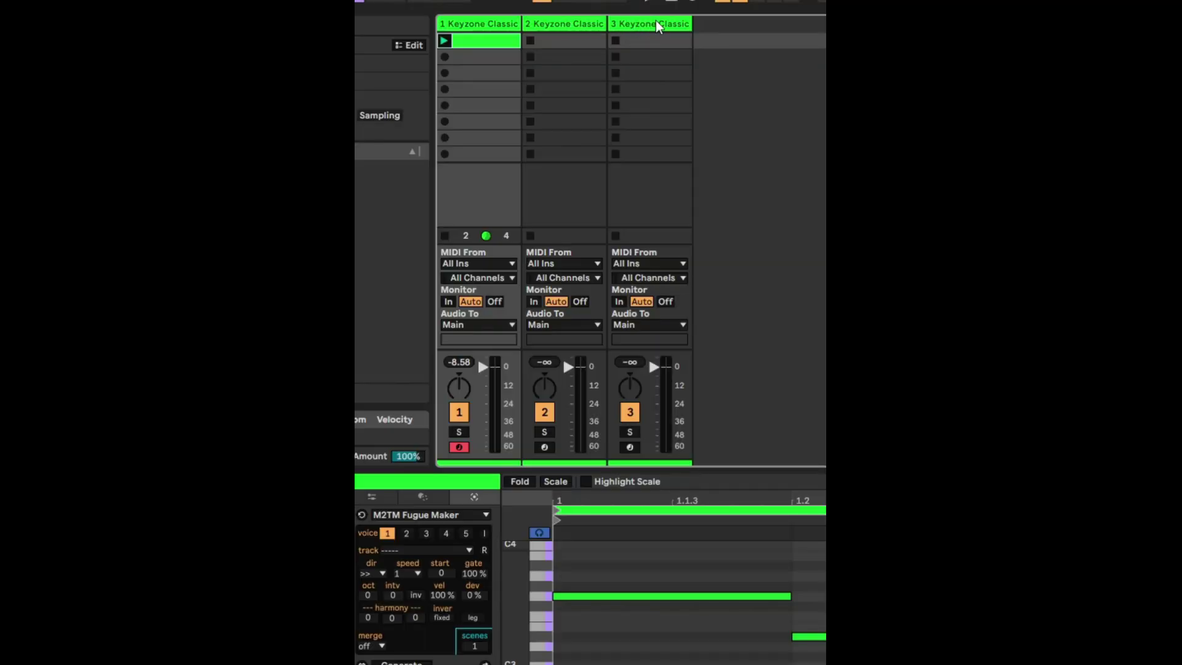
# - Set Fugue Maker voice 1 to target 2 Keyzone Classic at speed 4
pyautogui.click(422, 550)
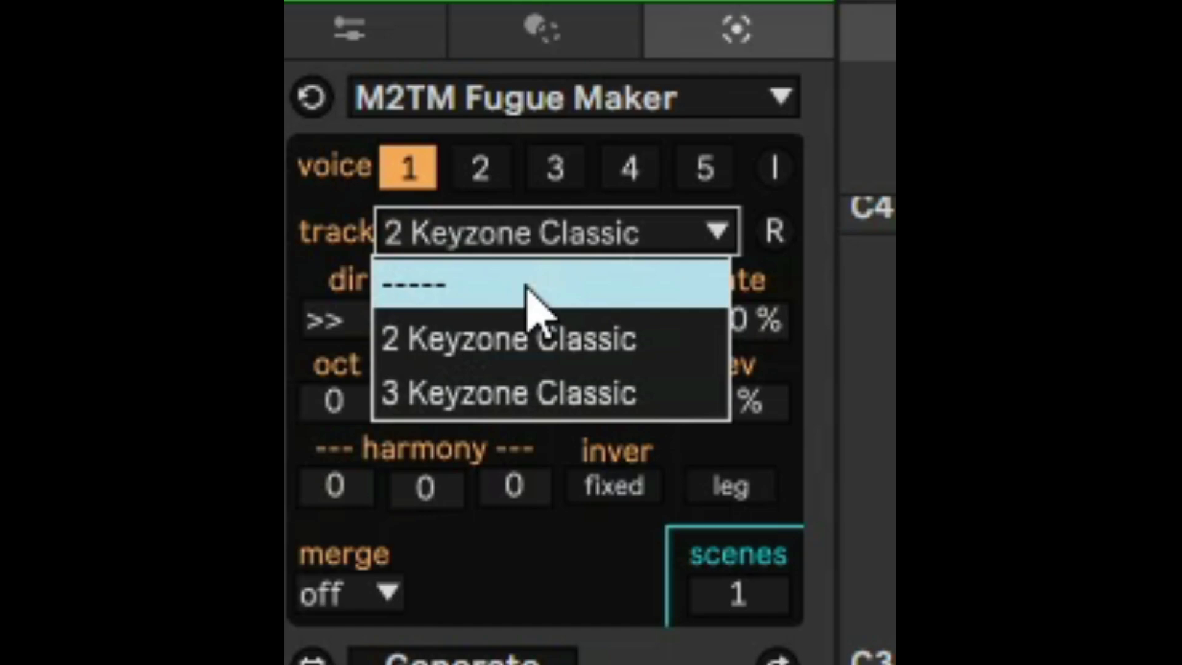
pyautogui.click(516, 354)
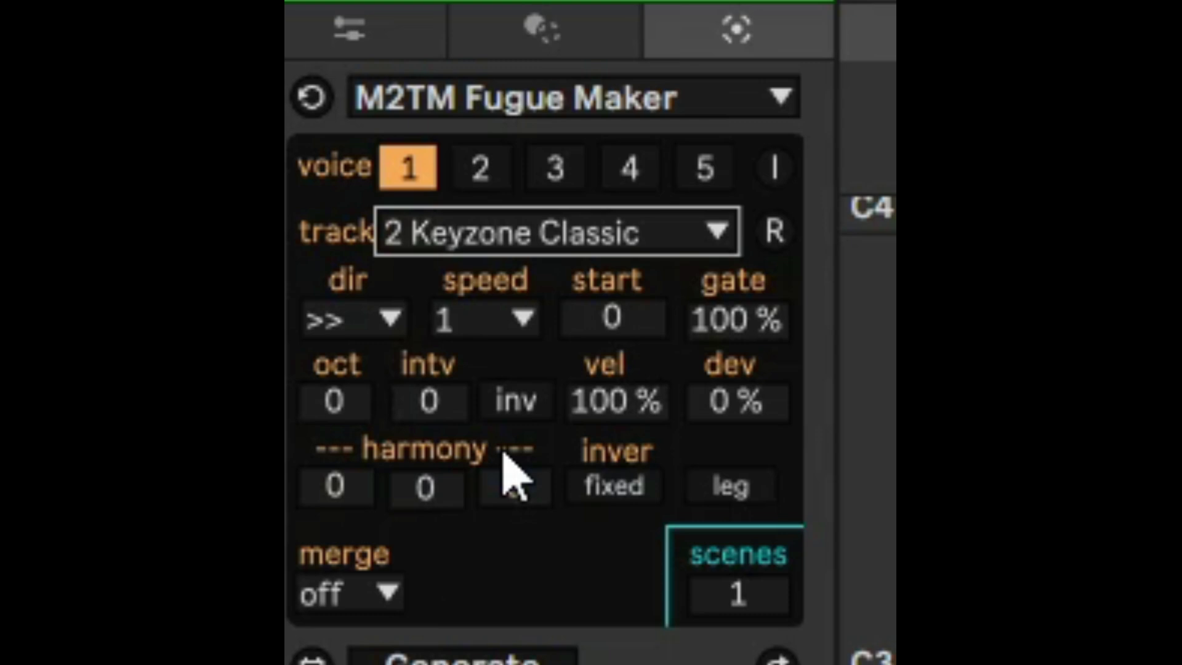
pyautogui.click(511, 320)
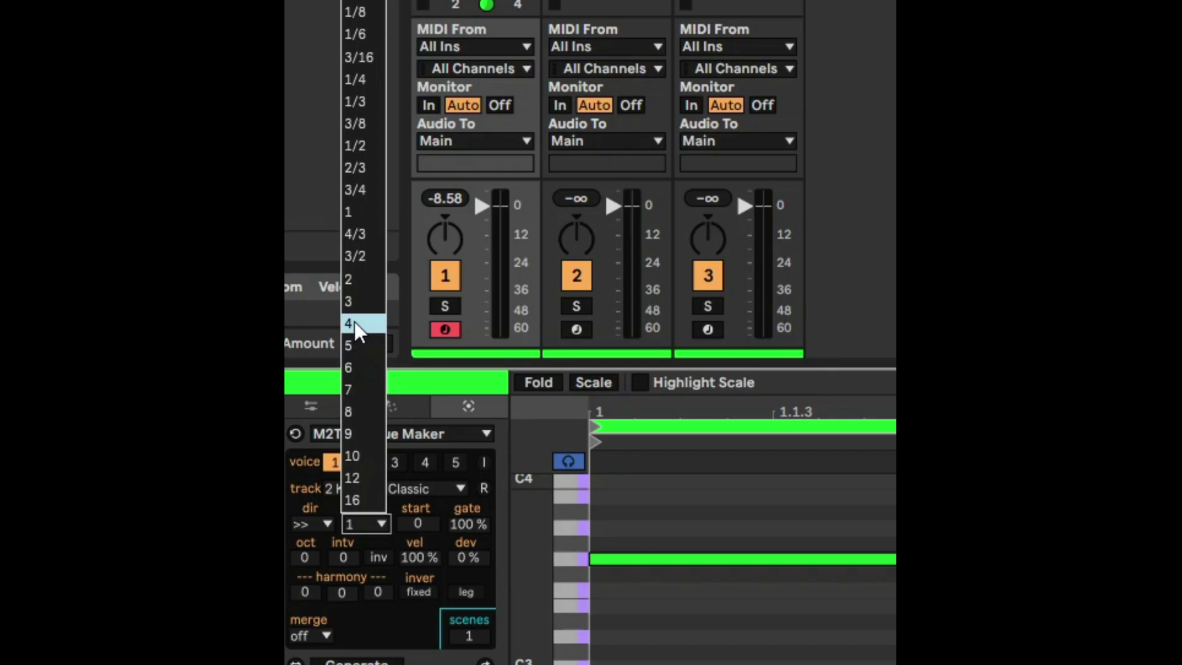
pyautogui.click(354, 321)
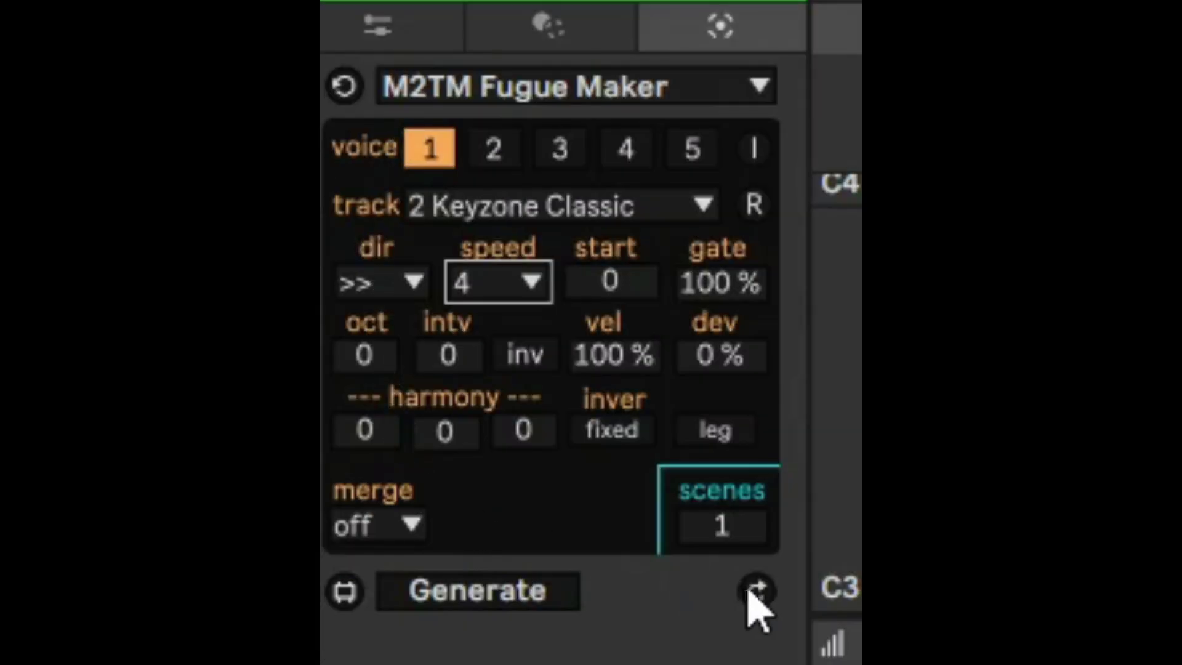
# - Regenerate the fugue into track 2 and play it back
pyautogui.click(757, 592)
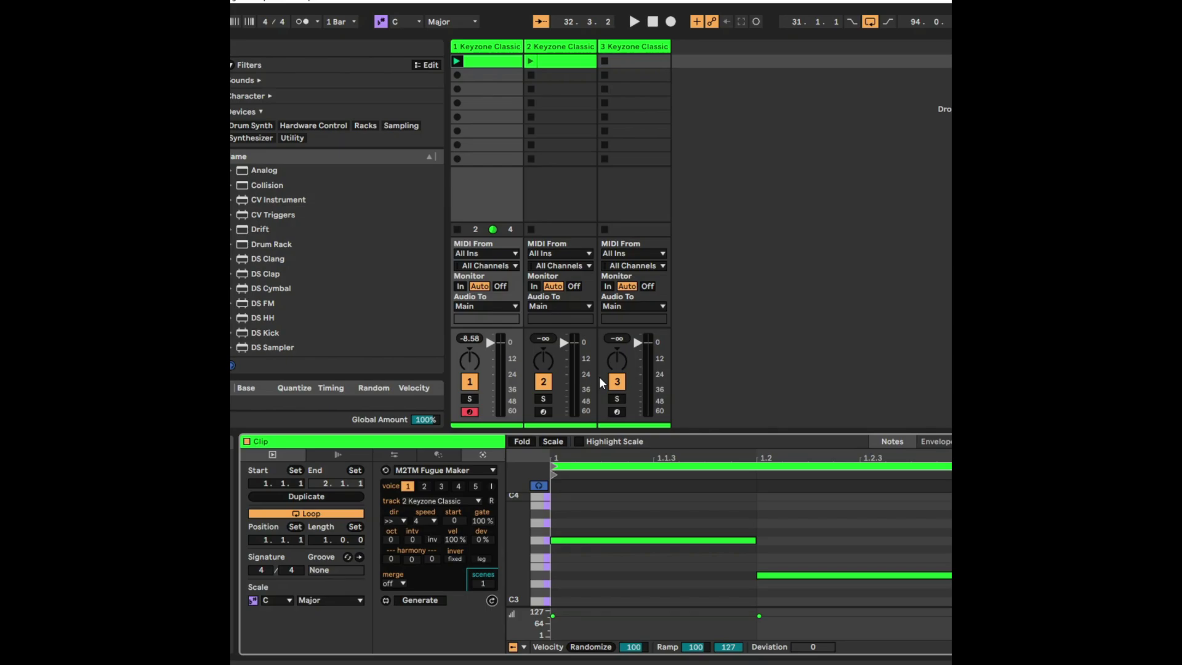
pyautogui.press('space')
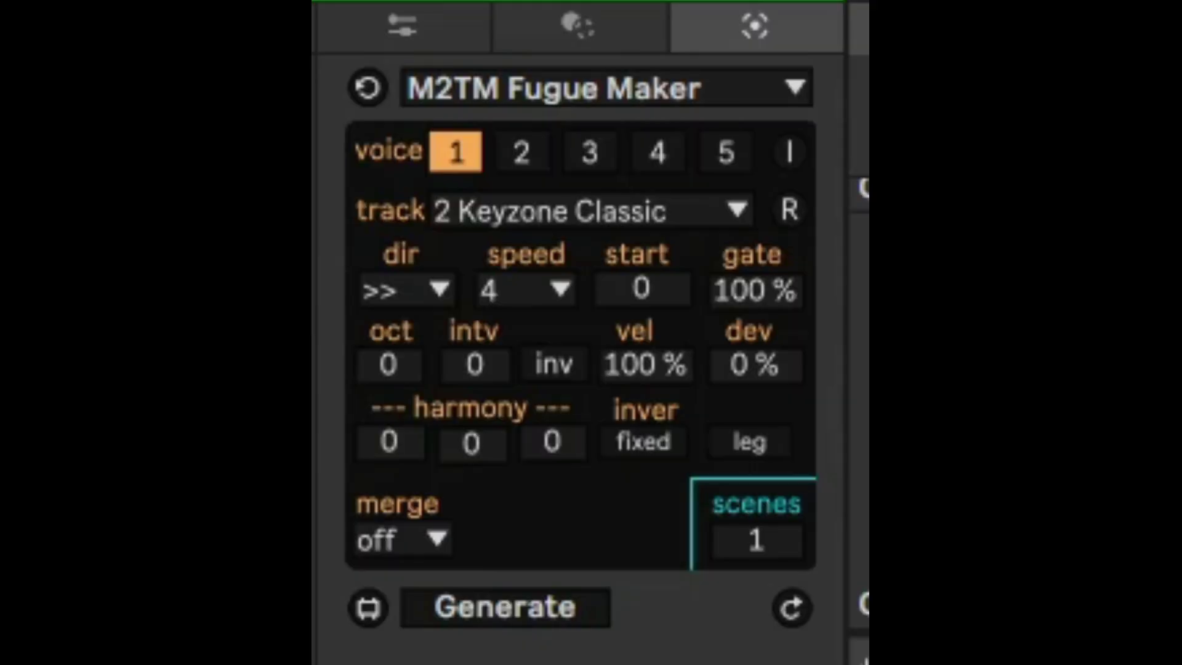
pyautogui.click(763, 298)
# - Give voice 1 a 50% gate, 54% velocity and legato on
pyautogui.moveTo(763, 298); pyautogui.dragTo(763, 328)
pyautogui.moveTo(645, 365); pyautogui.dragTo(645, 395)
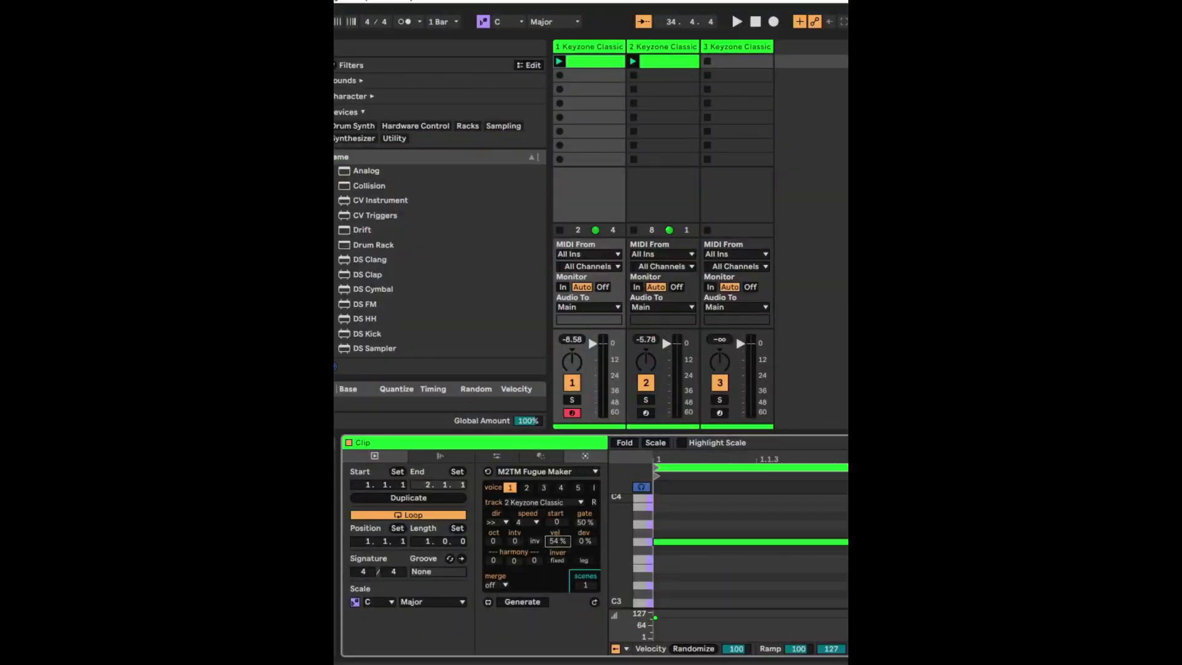
pyautogui.click(584, 560)
# - Play the clips and inspect track 2's and track 1's generated clips
pyautogui.click(763, 59)
pyautogui.press('space')
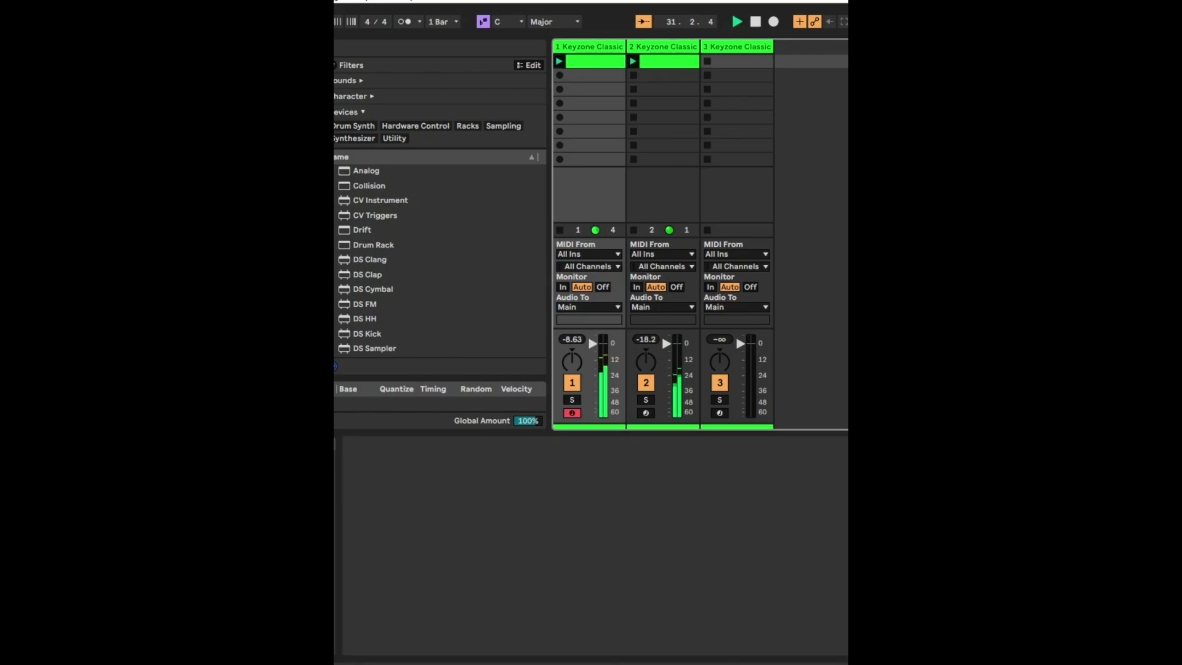
pyautogui.click(667, 62)
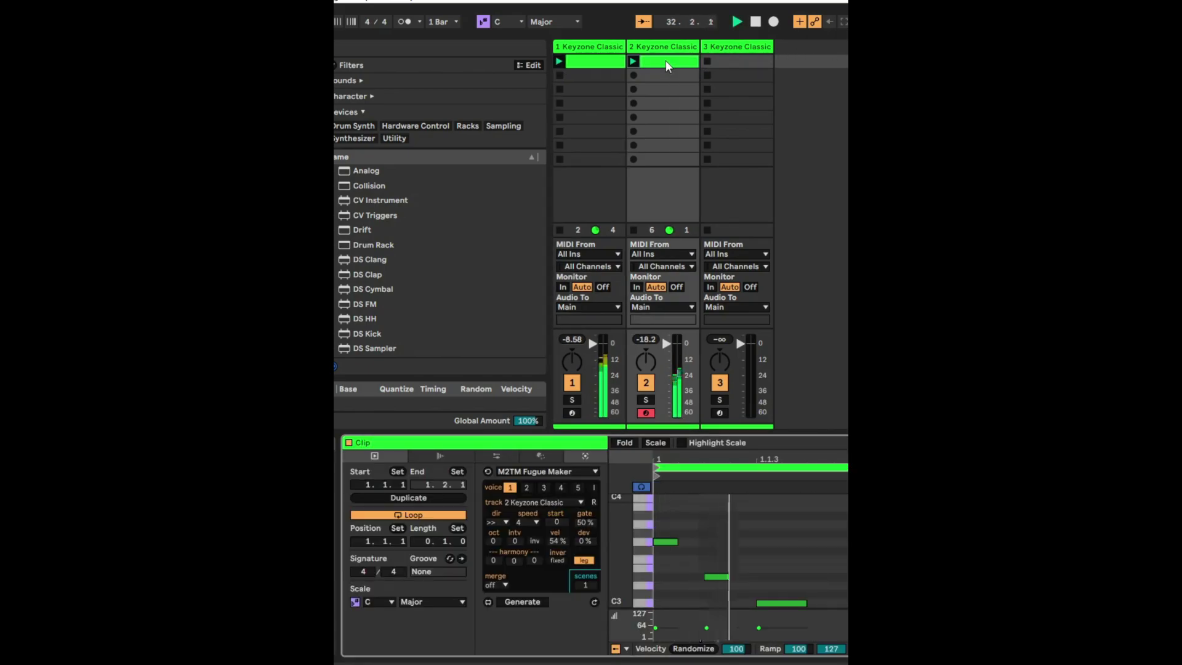
pyautogui.click(602, 64)
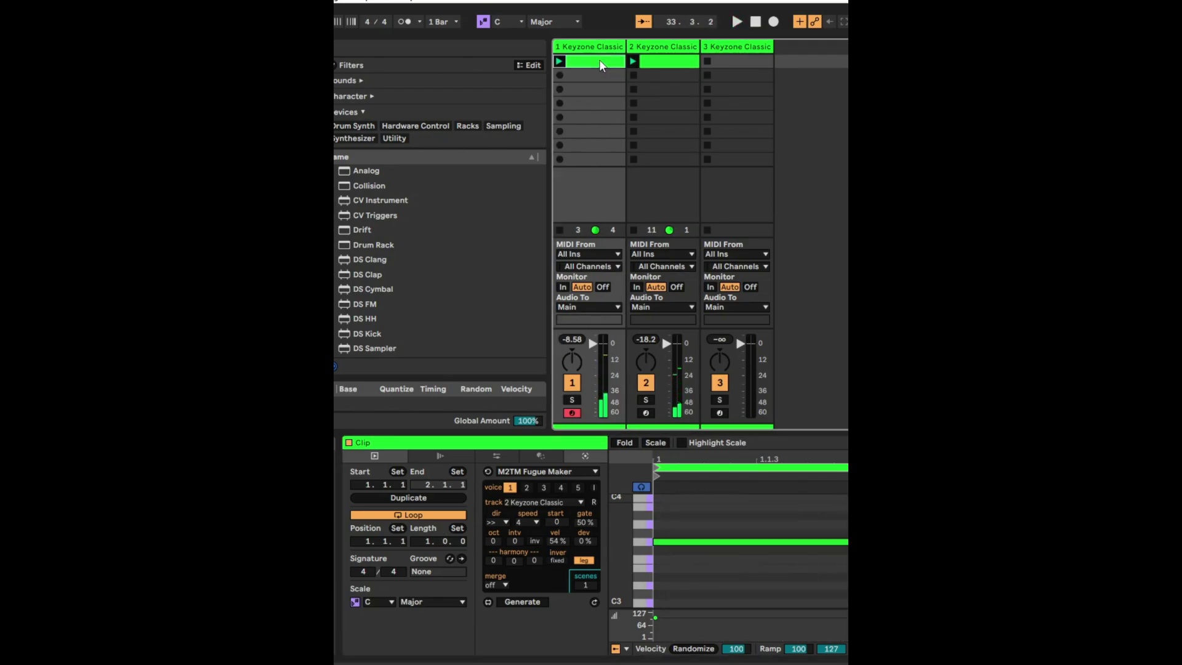
pyautogui.click(528, 489)
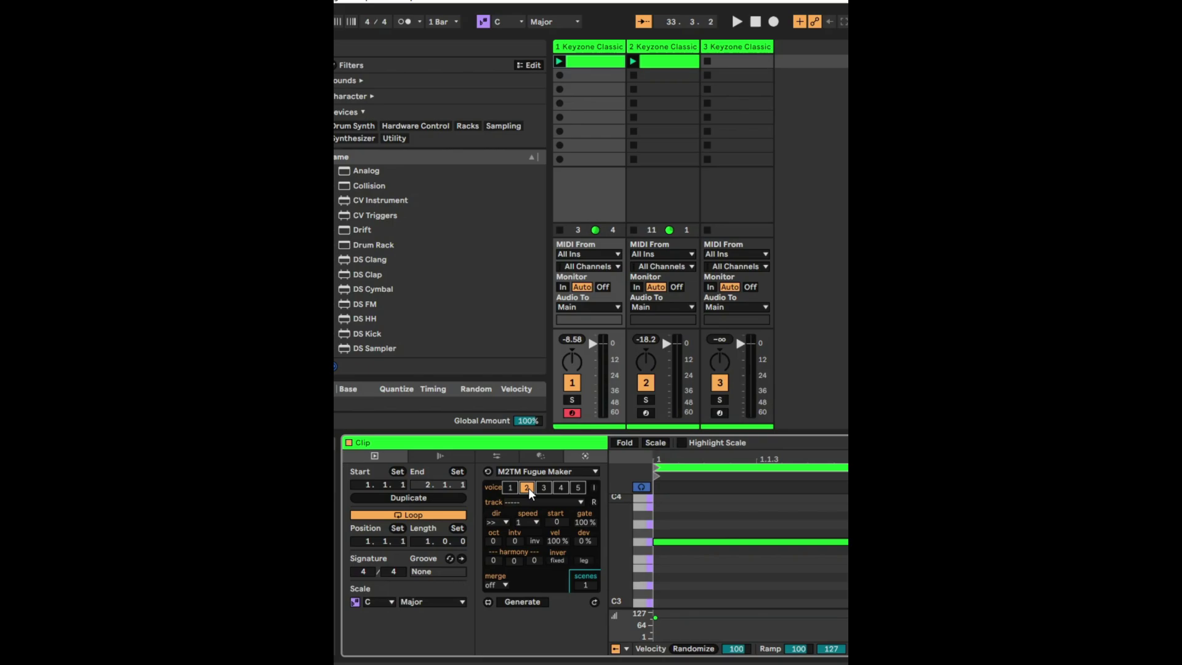
# - Assign Fugue Maker voice 2 to 3 Keyzone Classic at speed 2
pyautogui.click(526, 506)
pyautogui.click(526, 543)
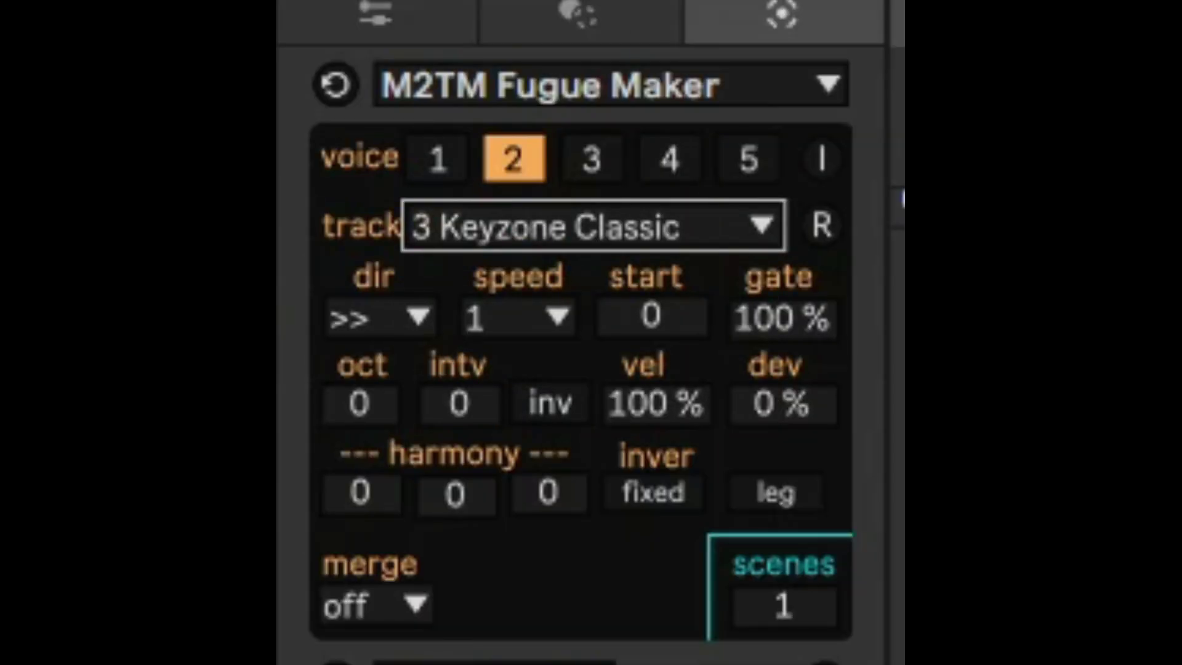
pyautogui.click(543, 331)
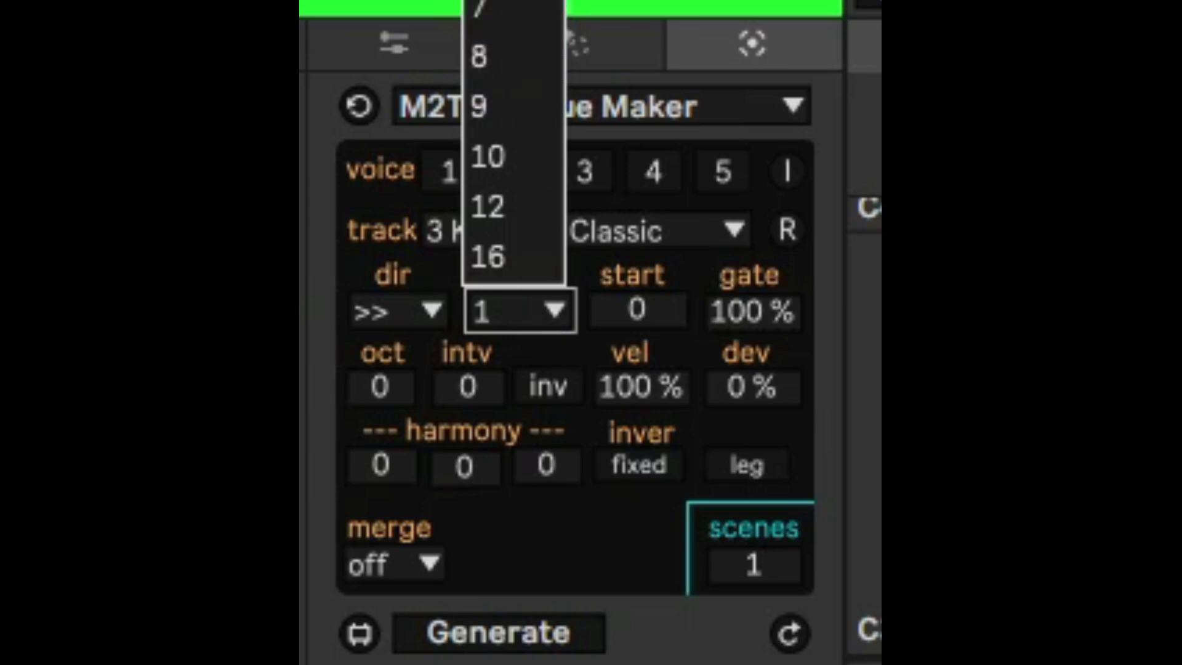
pyautogui.click(487, 2)
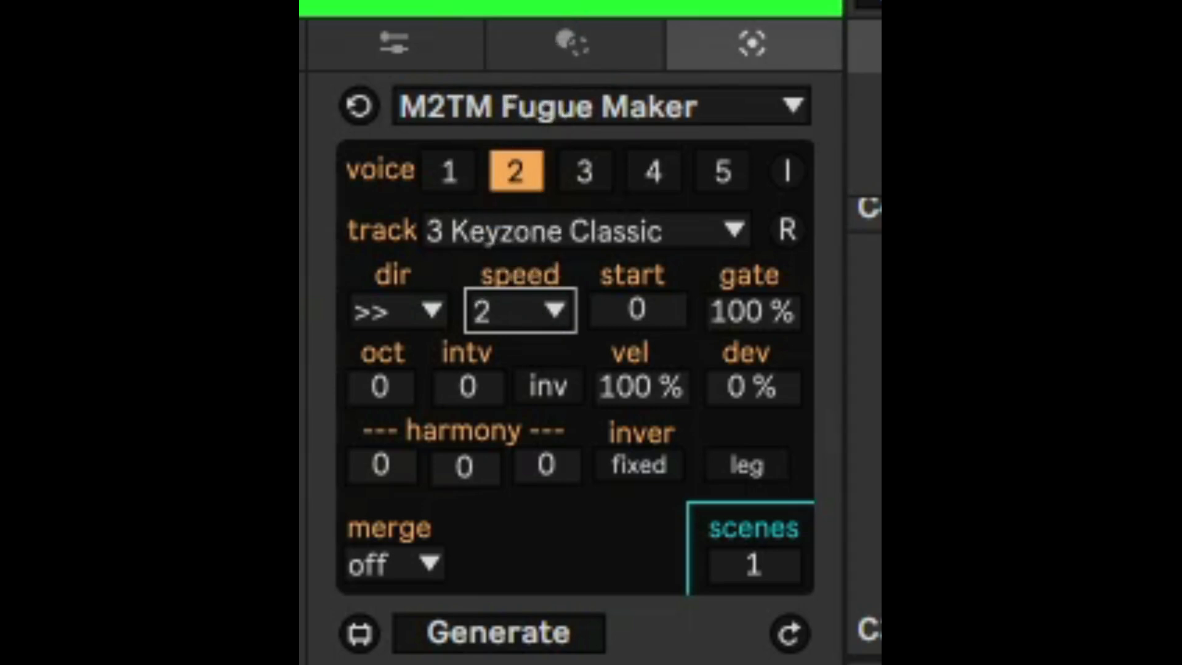
# - Set voice 2's octave to 2, gate to 44% and velocity to 48%
pyautogui.click(383, 394)
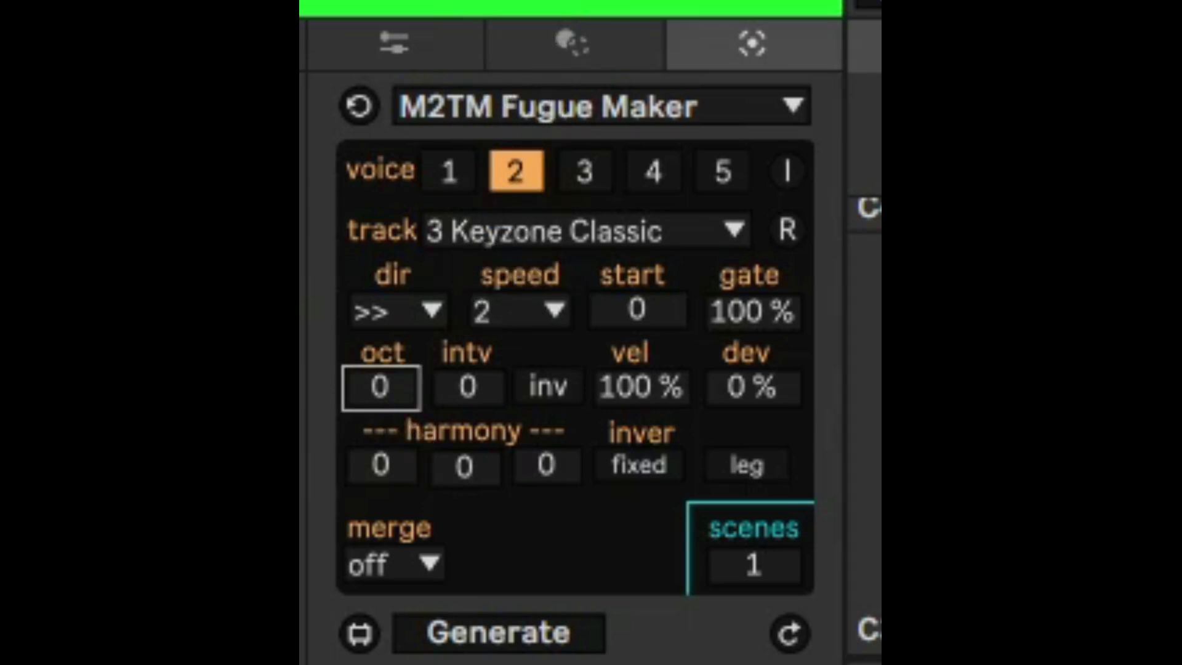
pyautogui.moveTo(383, 394); pyautogui.dragTo(383, 370)
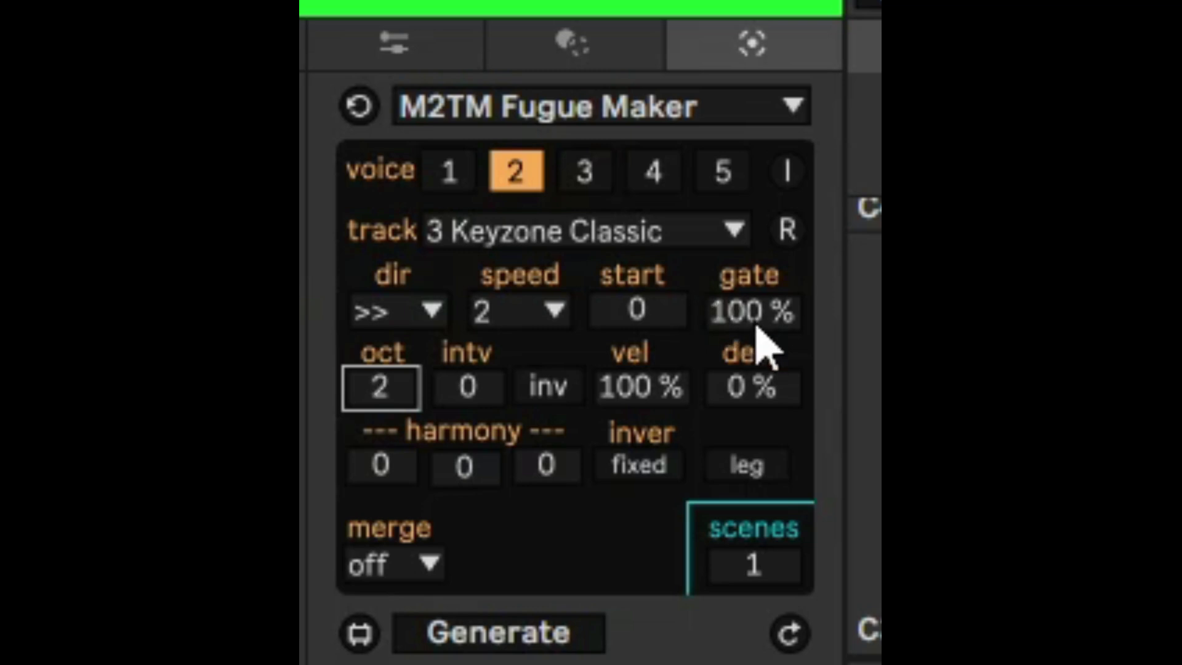
pyautogui.moveTo(758, 331); pyautogui.dragTo(758, 368)
pyautogui.click(665, 397)
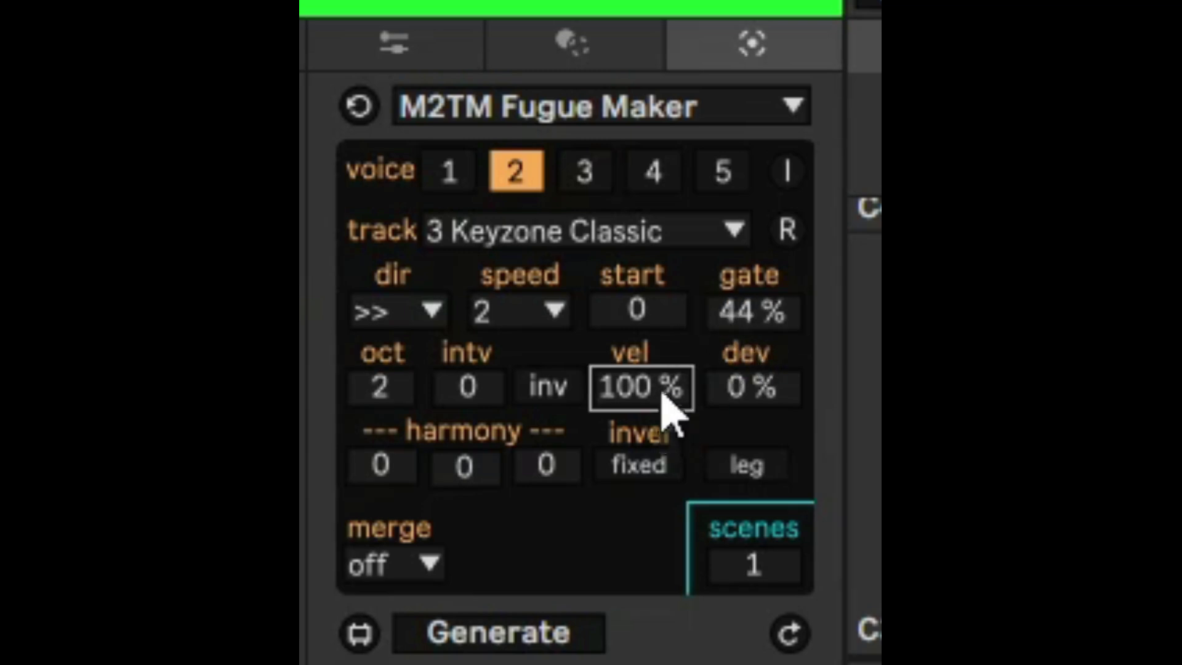
pyautogui.moveTo(664, 395); pyautogui.dragTo(664, 430)
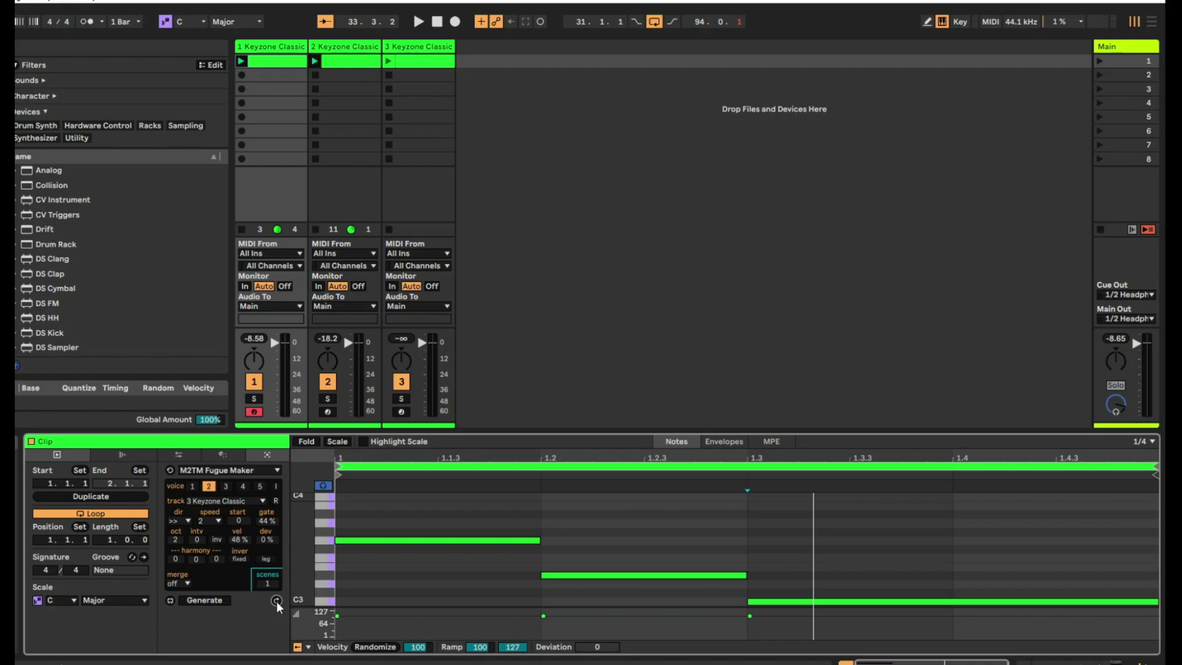
# - Play and stop scene 1, then raise voice 2's gate to 200%
pyautogui.click(1099, 60)
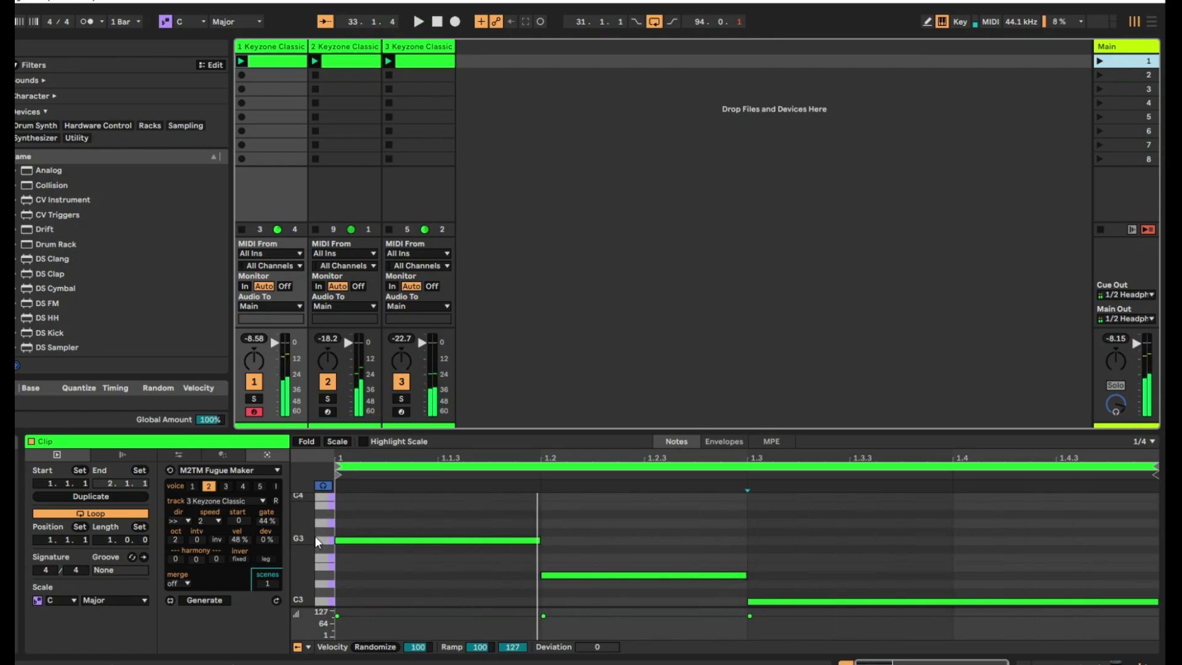
pyautogui.press('space')
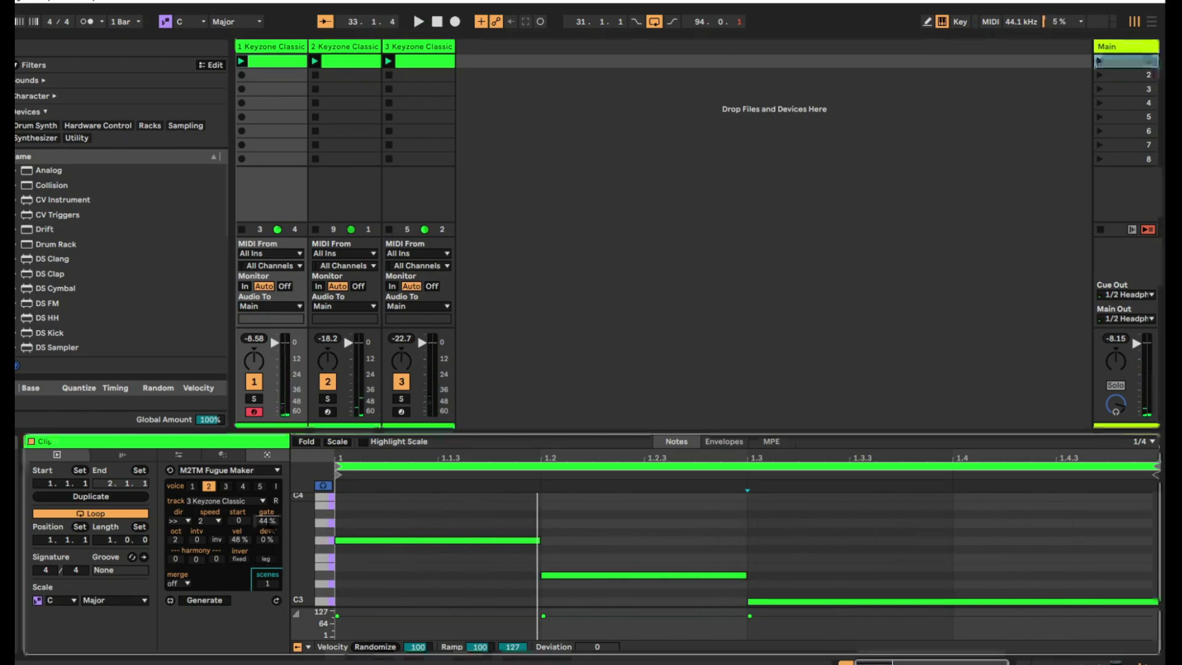
pyautogui.moveTo(269, 522); pyautogui.dragTo(268, 497)
pyautogui.write('200')
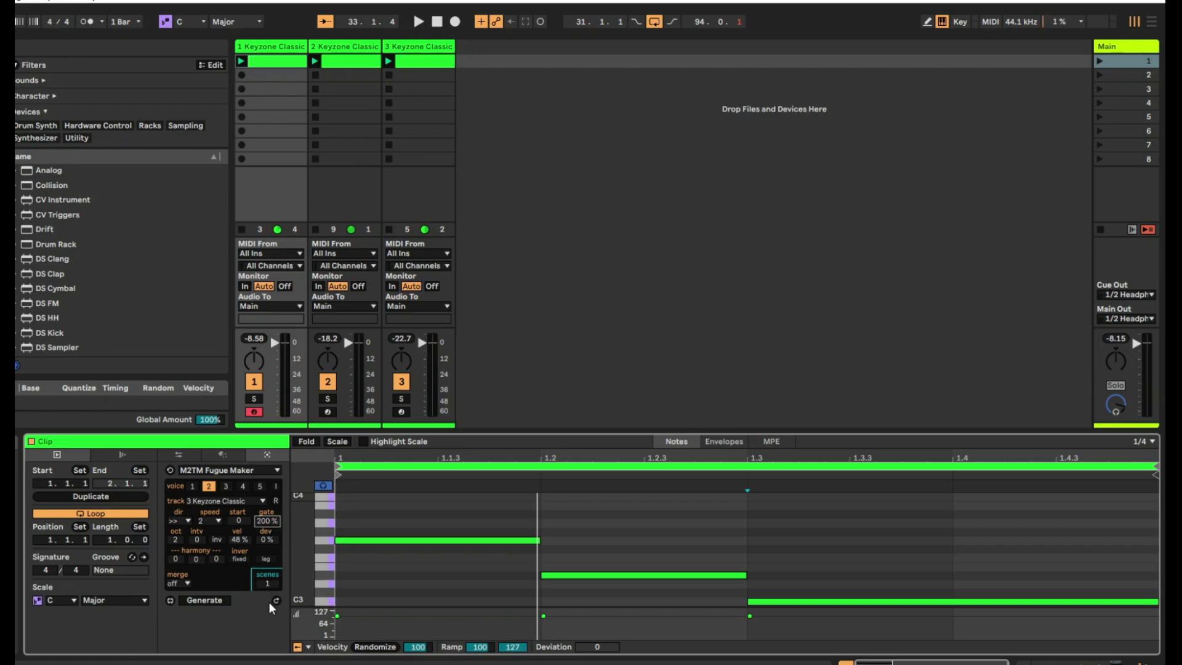
# - Relaunch scene 1, inspect track 3's folded G5/D5/C5 clip, then open track 1's clip
pyautogui.click(1100, 61)
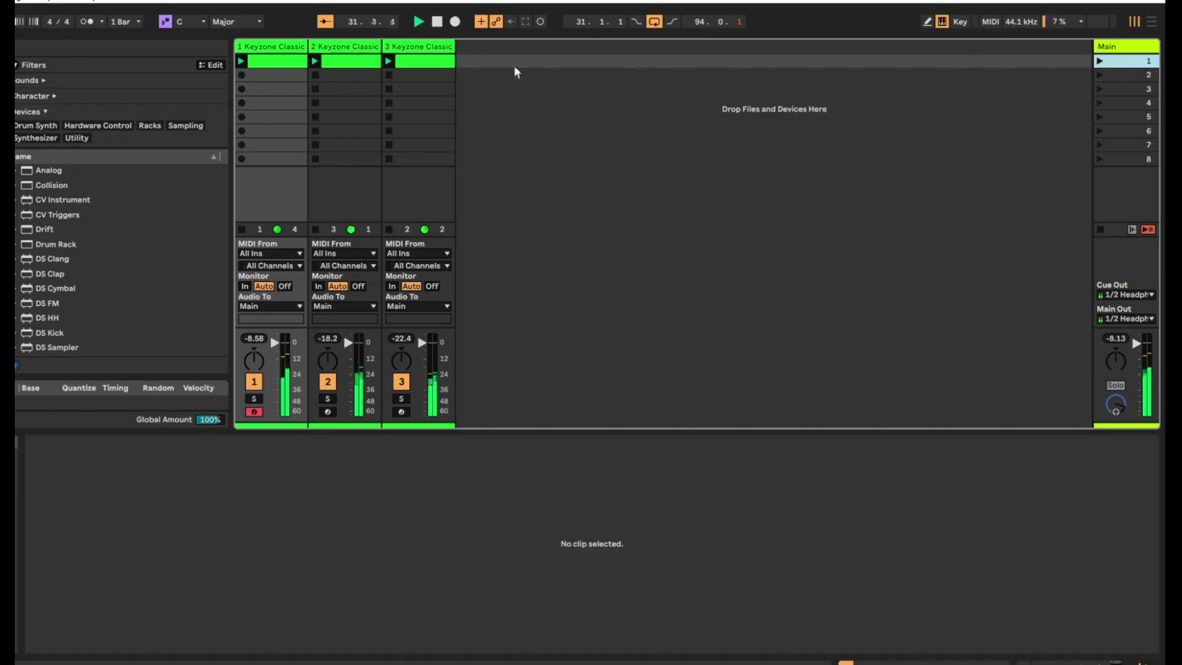
pyautogui.click(419, 62)
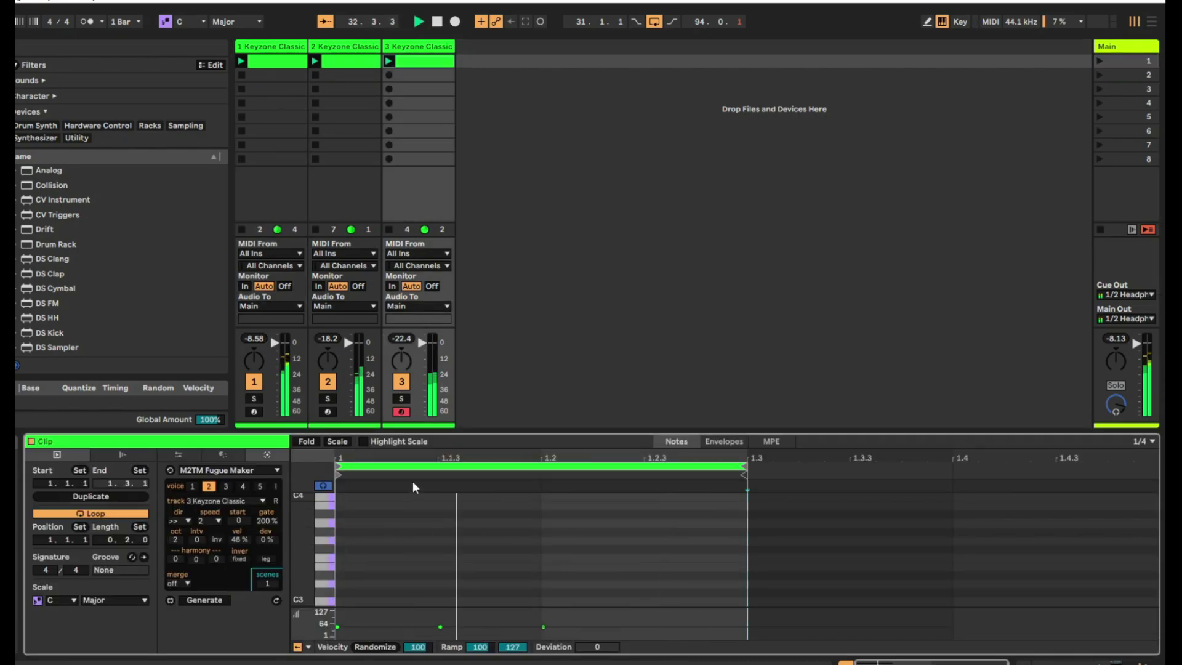
pyautogui.click(310, 446)
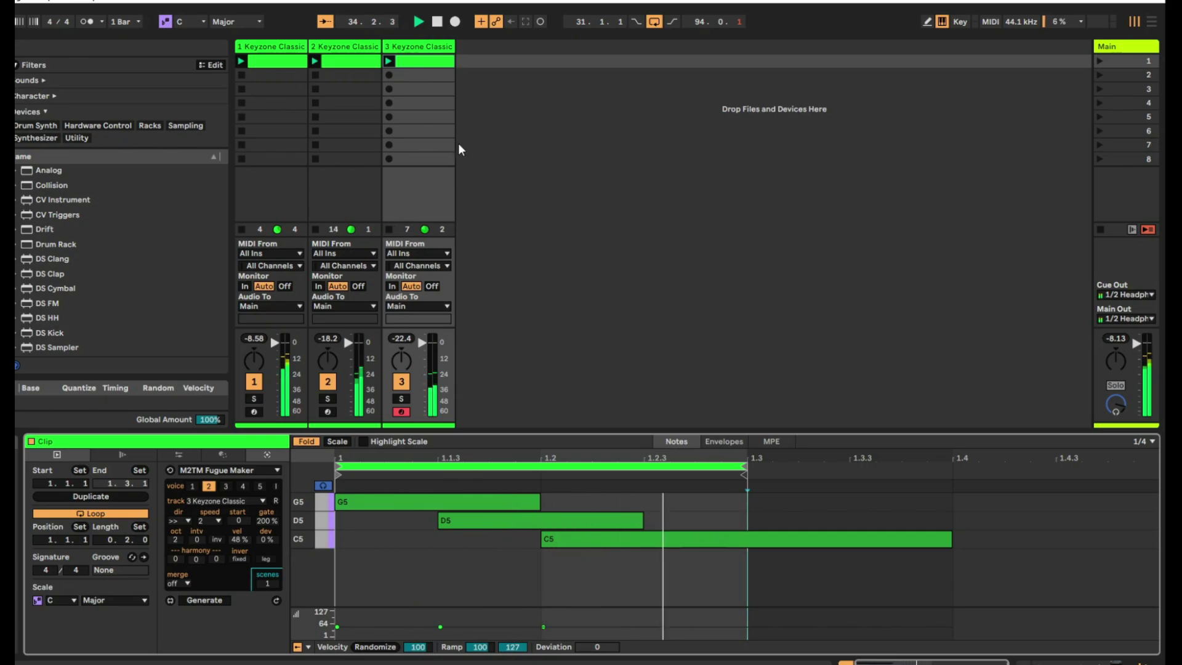
pyautogui.click(267, 63)
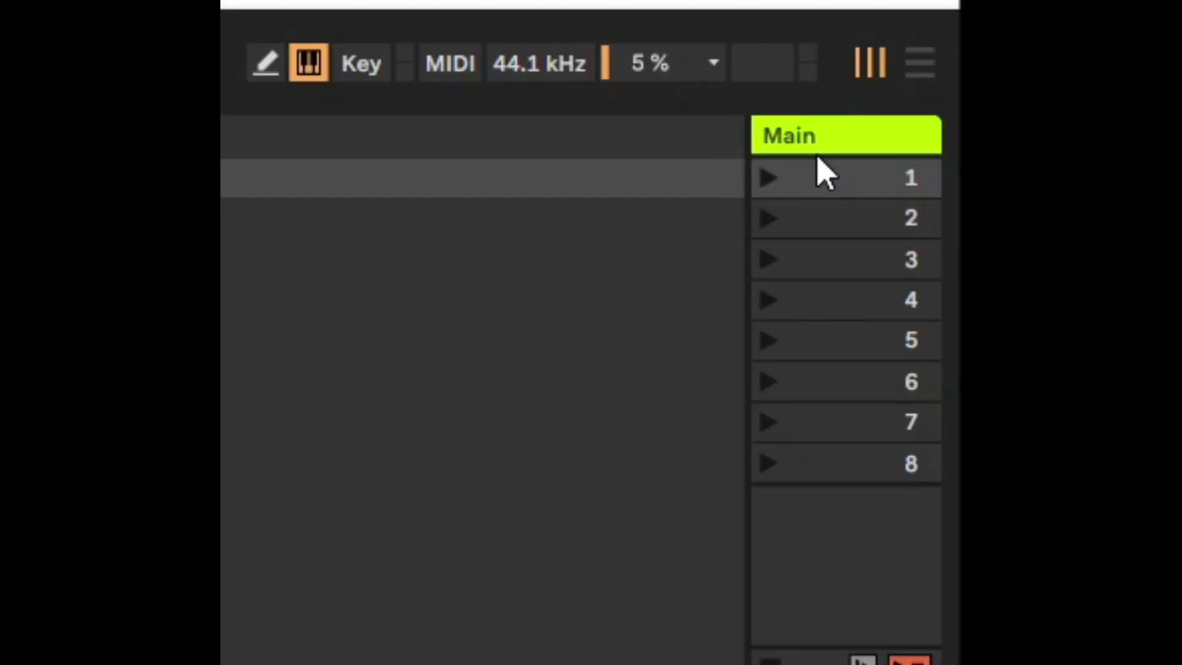
# - Duplicate scene 1 into scene 2 and launch the new scene
pyautogui.rightClick(844, 197)
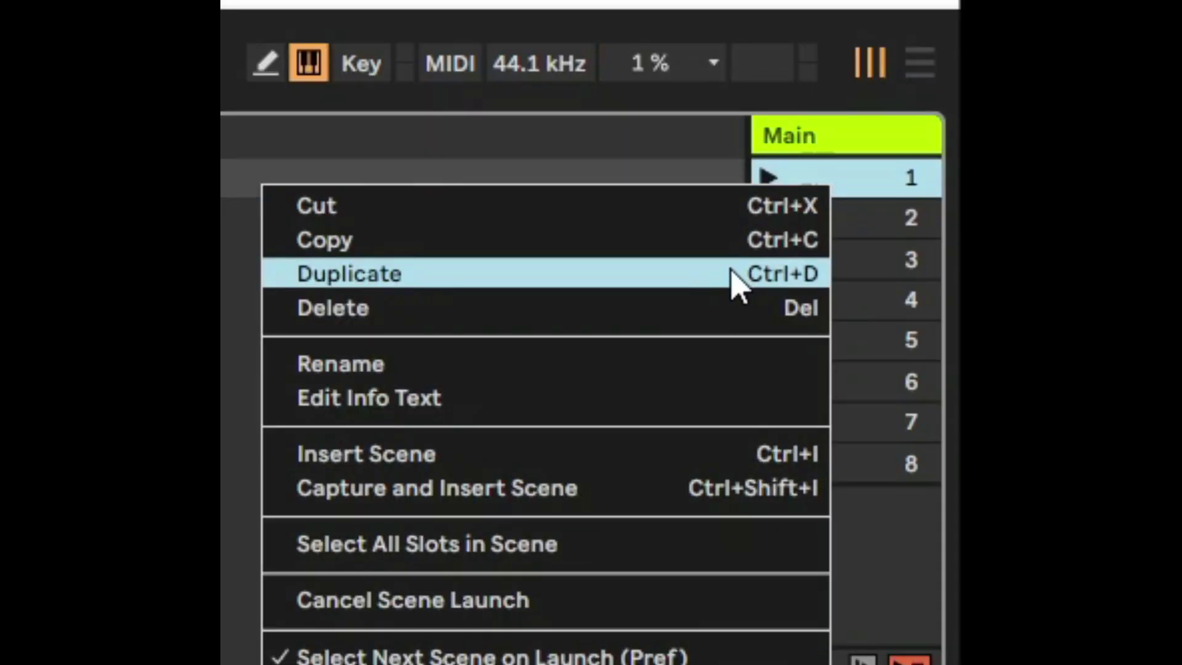
pyautogui.click(732, 271)
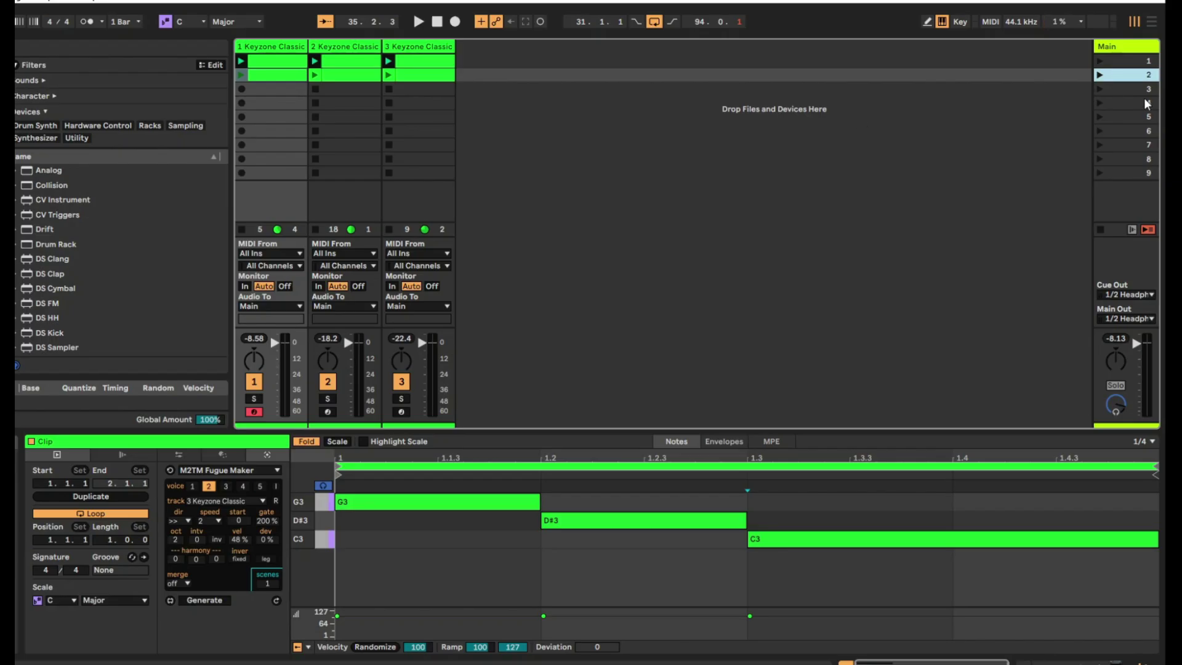
pyautogui.click(1098, 75)
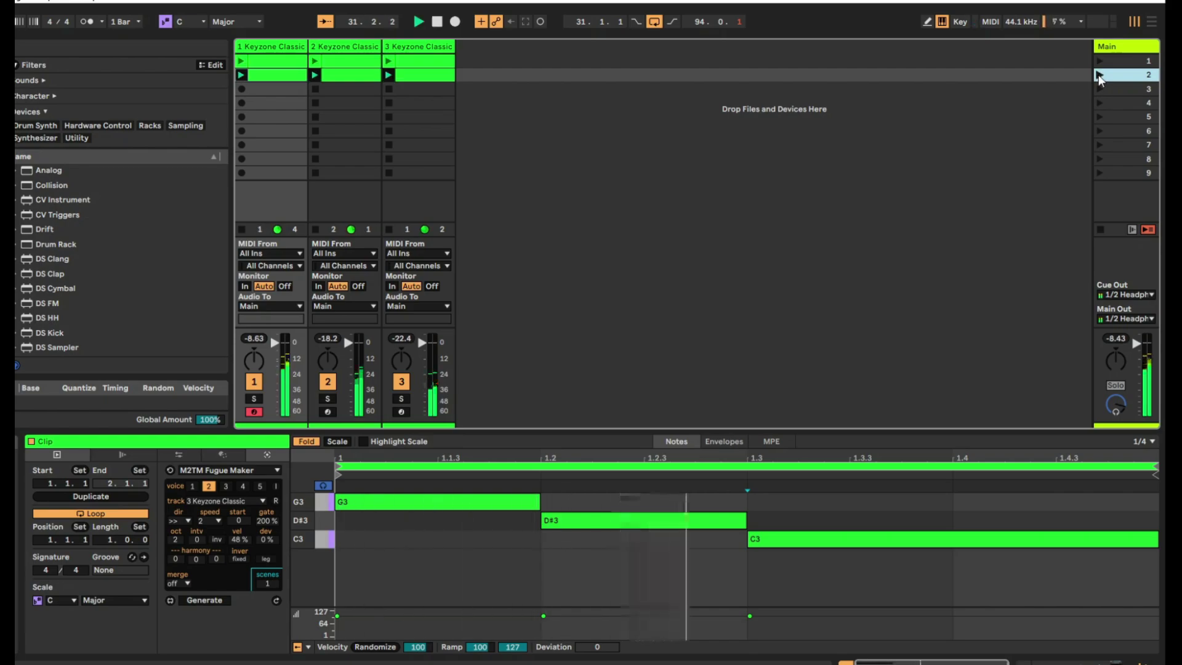
# - Open track 1's scene 2 clip, clear the target track, select voice 1, unfold the piano roll
pyautogui.click(271, 71)
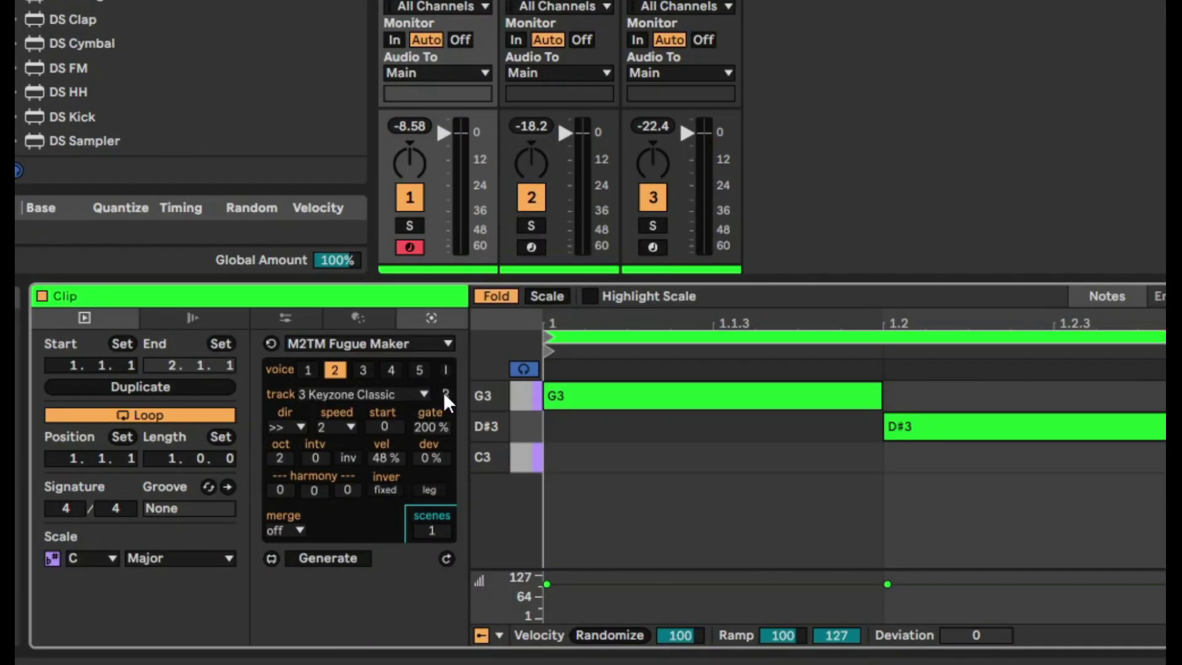
pyautogui.click(445, 393)
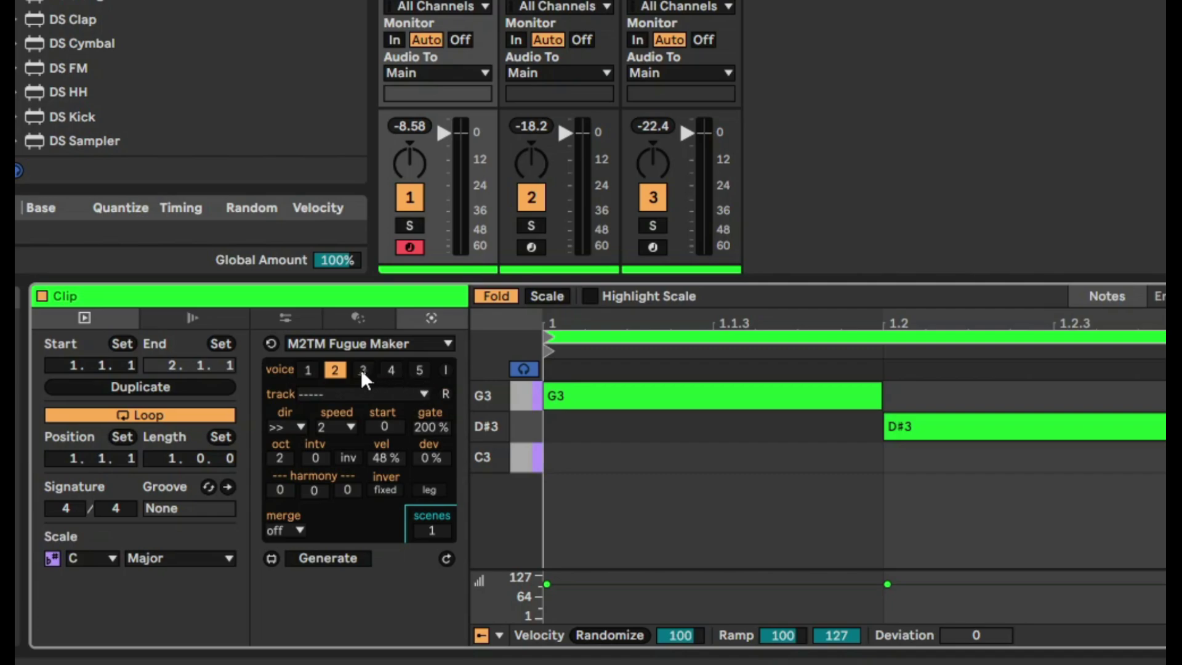
pyautogui.click(299, 367)
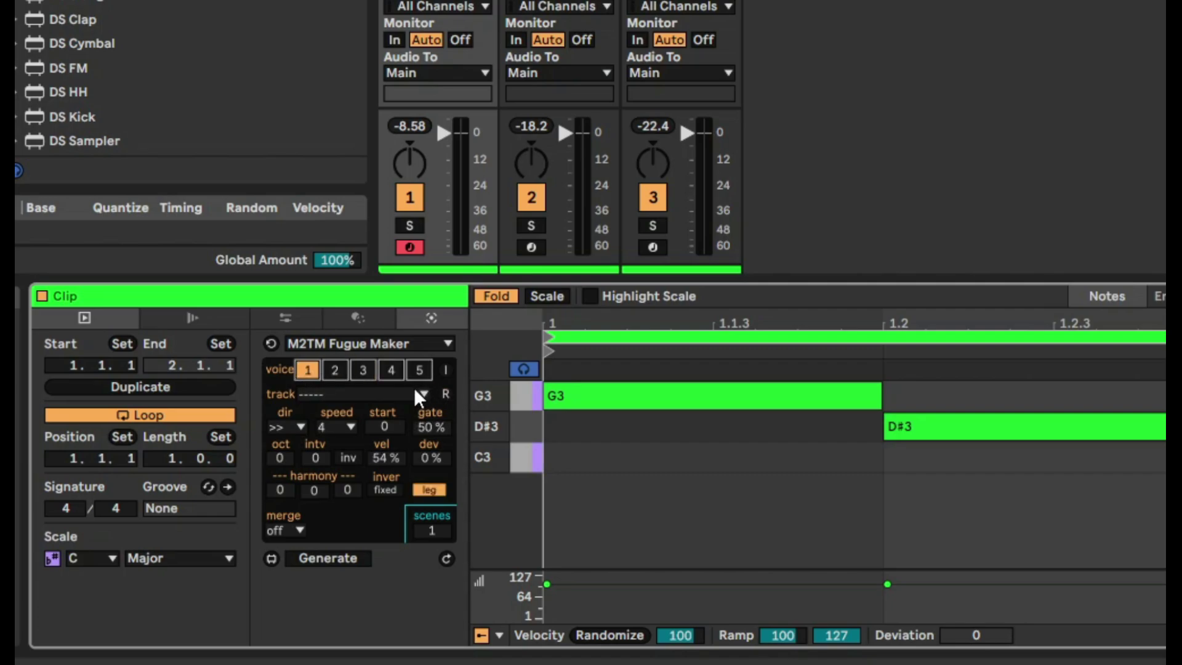
pyautogui.press('f')
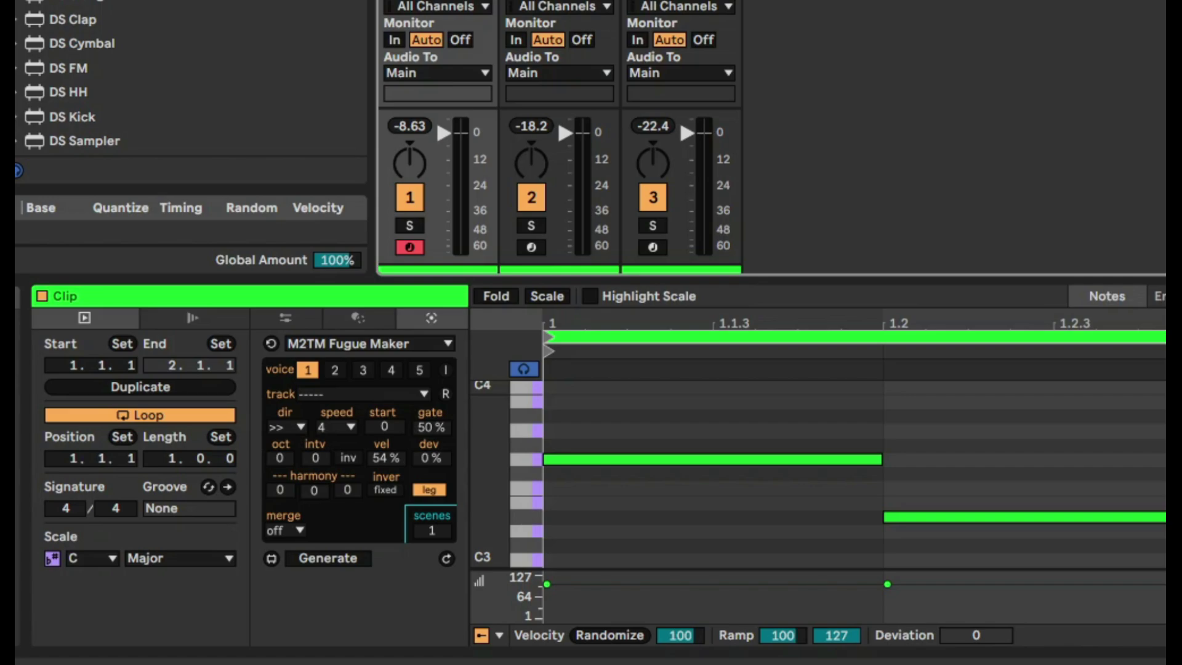
# - Audition the scene 2 clip, then transpose its first G3 note down
pyautogui.press('space')
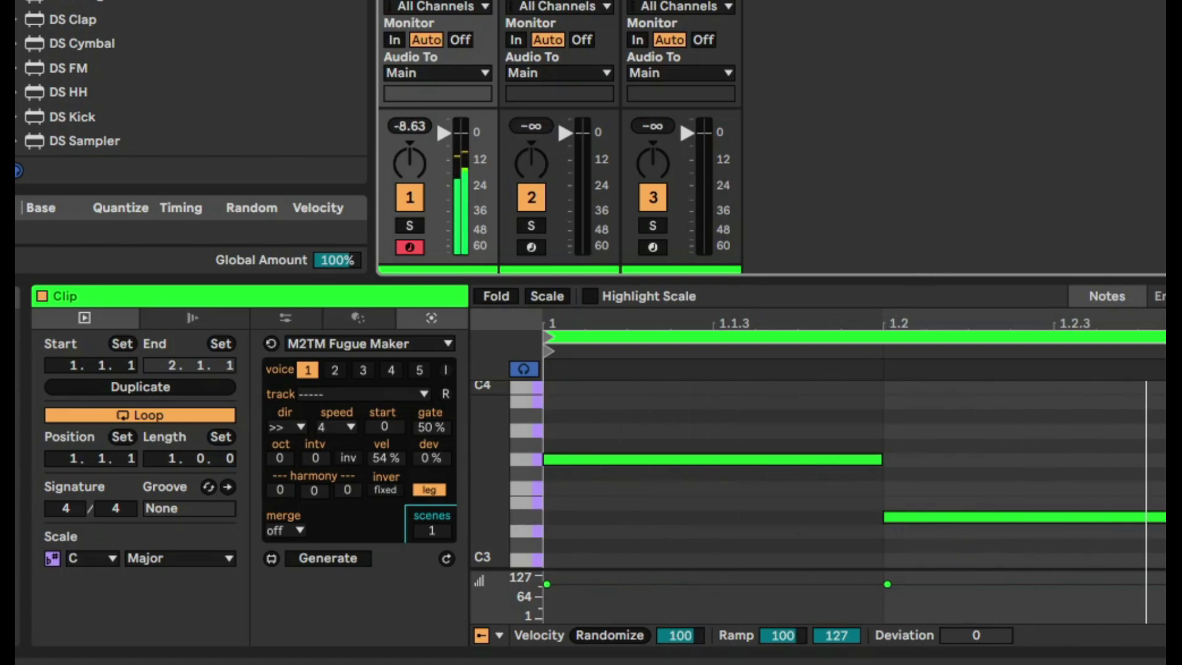
pyautogui.press('space')
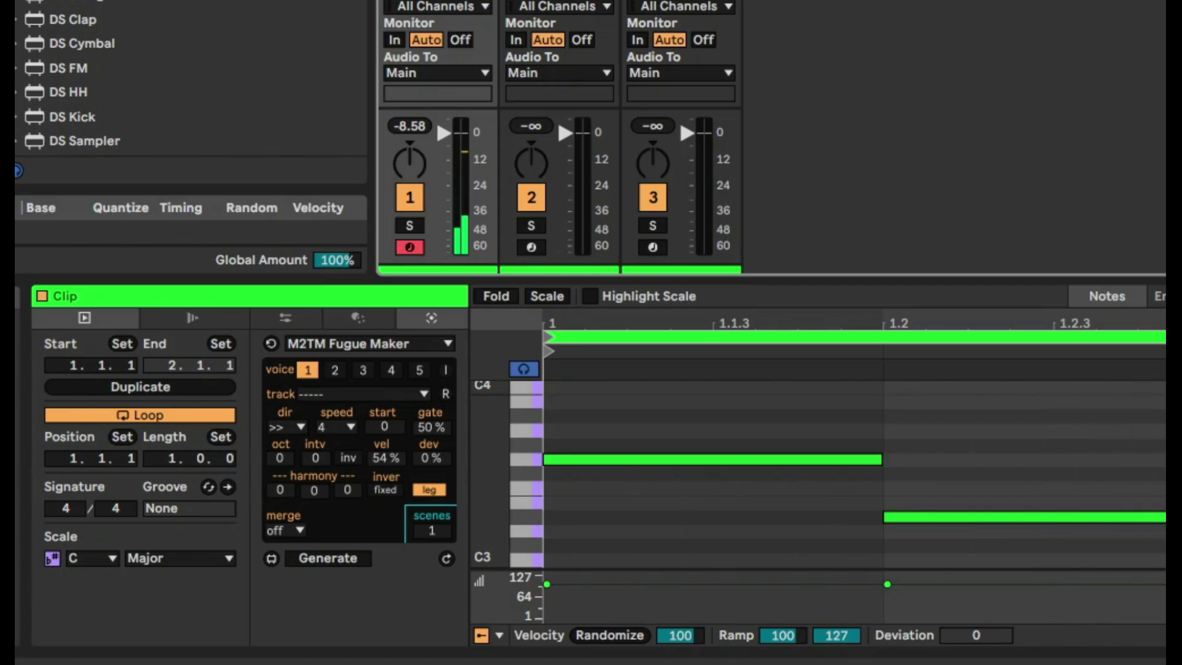
pyautogui.click(735, 460)
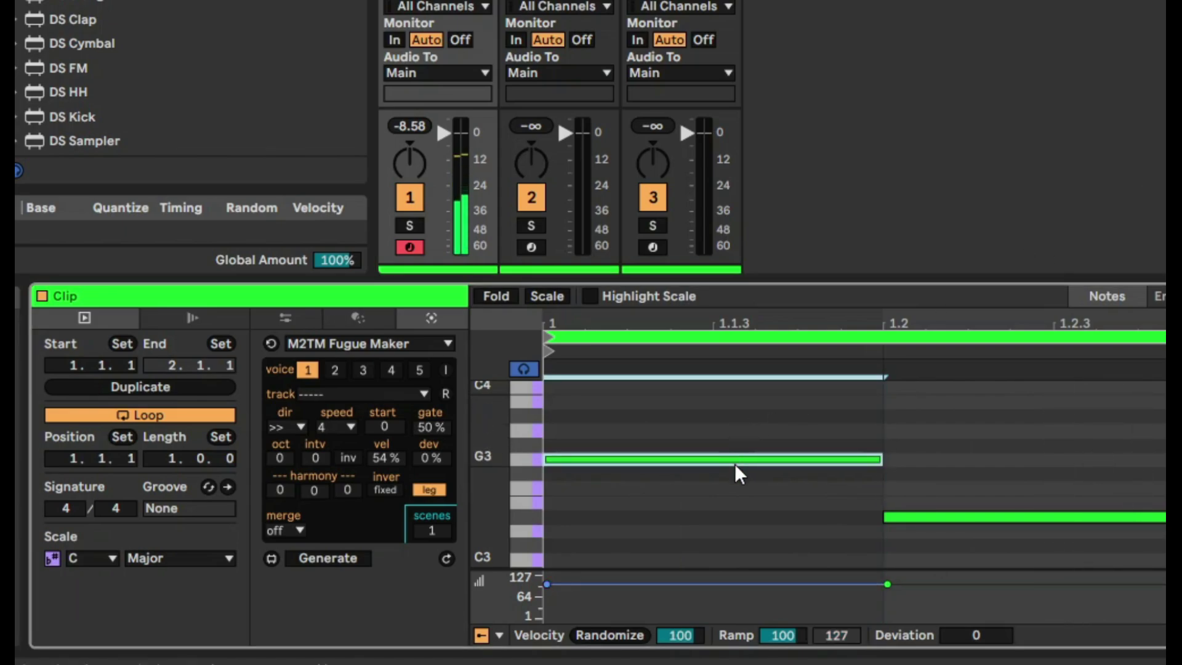
pyautogui.press('Down')
pyautogui.press('space')
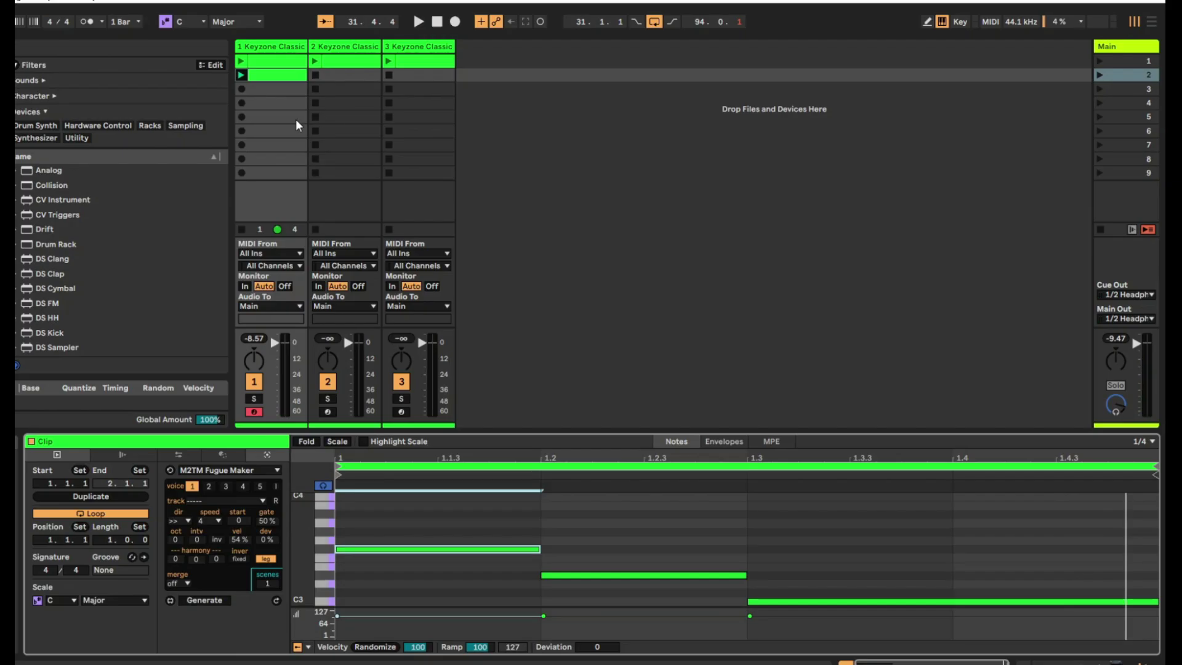
# - Generate voice 1 into 2 Keyzone Classic's scene 2 slot
pyautogui.click(213, 500)
pyautogui.click(213, 524)
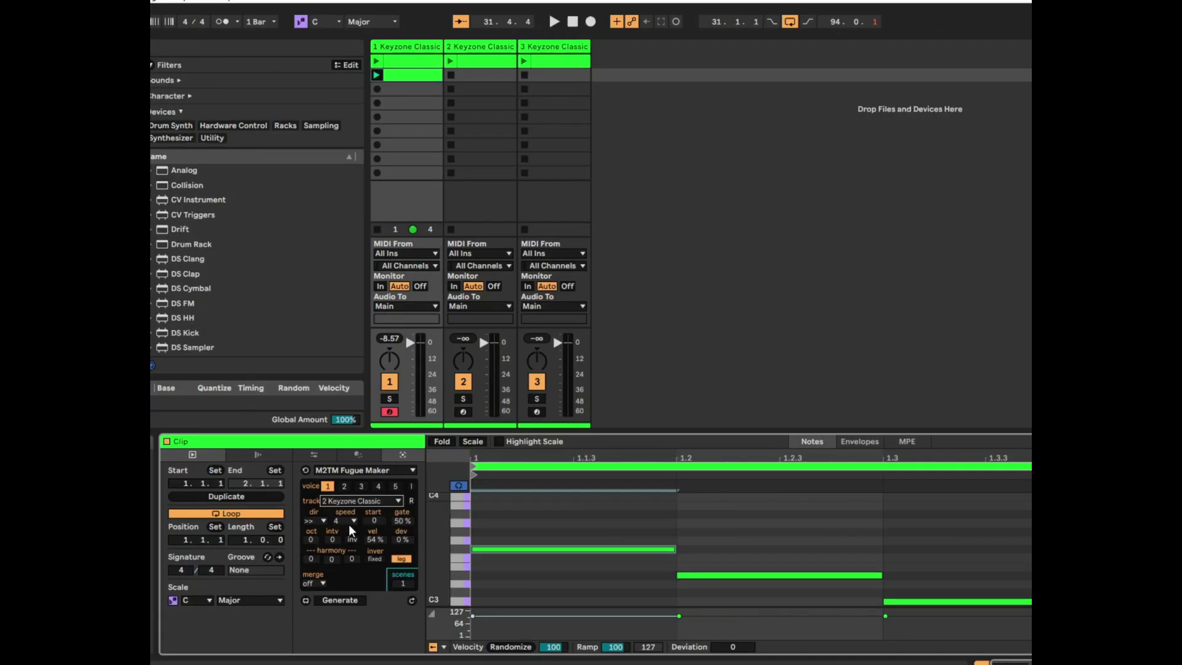
pyautogui.click(412, 601)
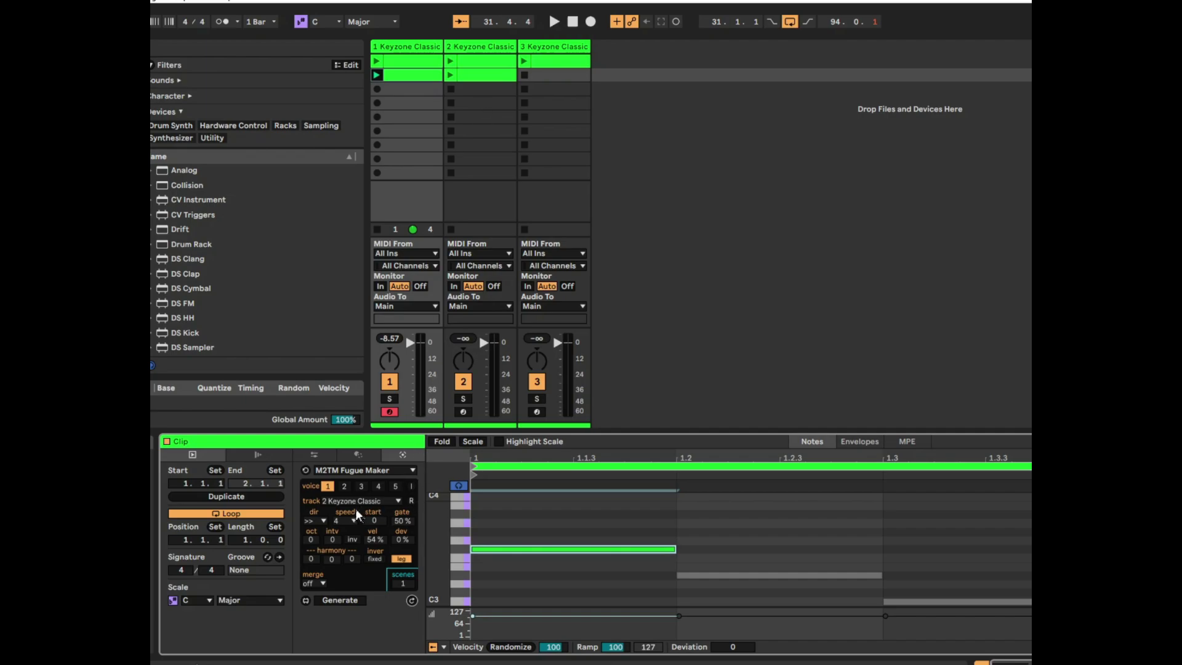
# - Generate voice 2 into 3 Keyzone Classic's scene 2 slot, then launch scene 1
pyautogui.click(344, 486)
pyautogui.click(349, 500)
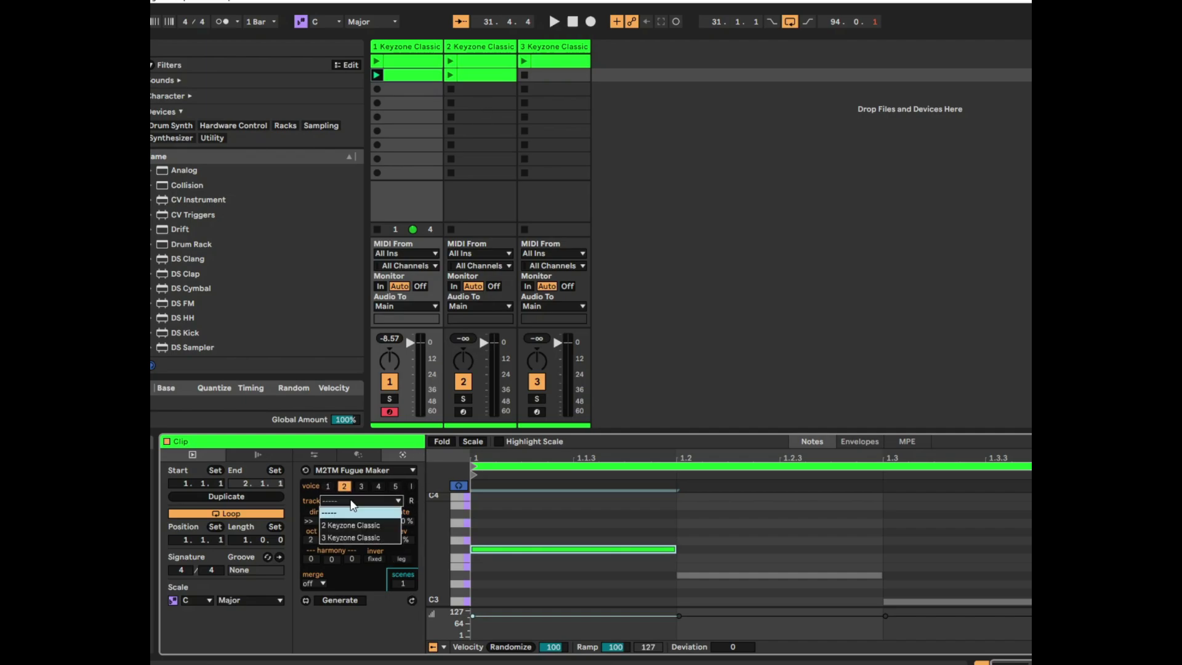
pyautogui.click(348, 532)
pyautogui.click(412, 601)
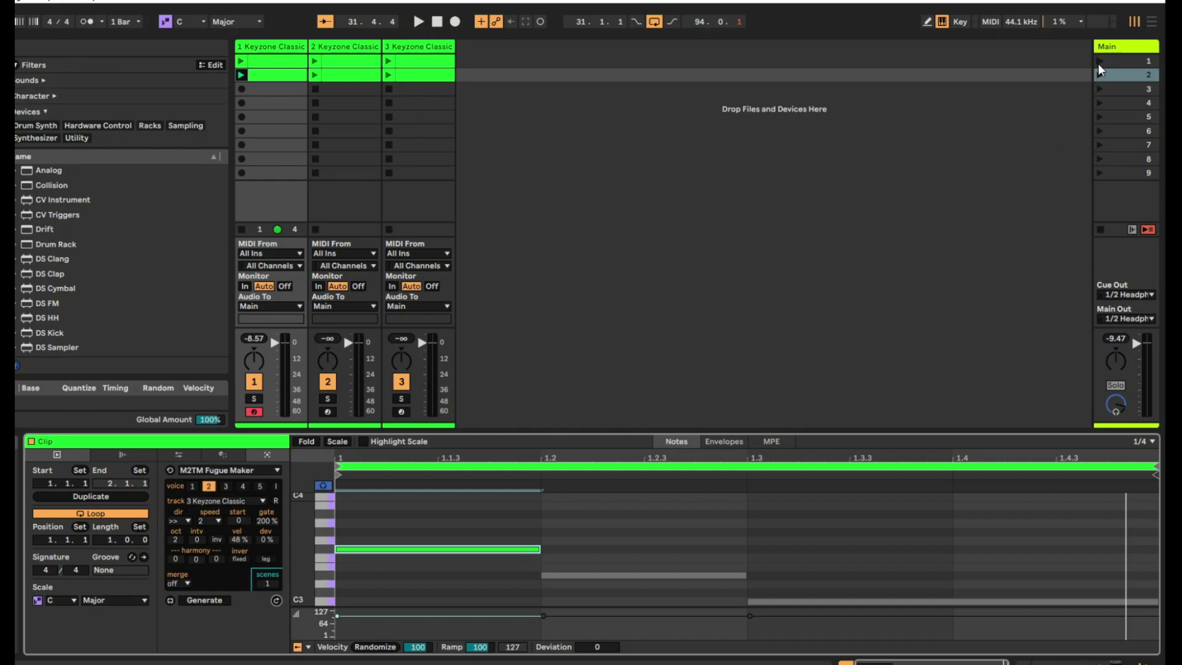
pyautogui.click(1098, 64)
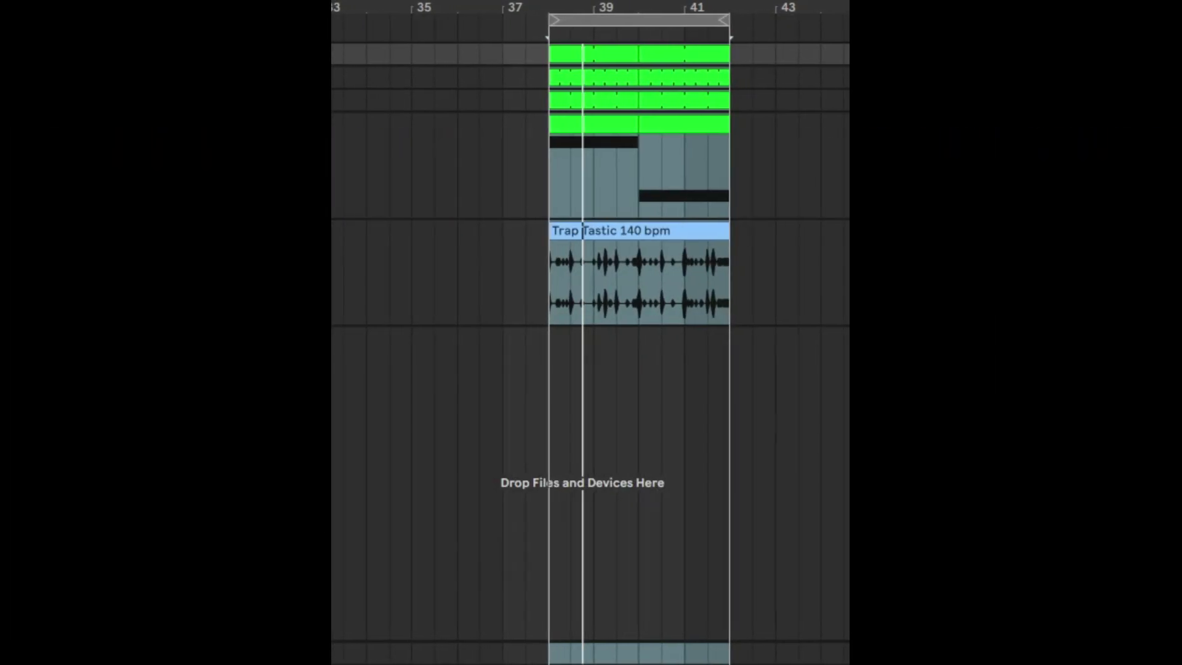
# - Unfold the three MIDI tracks and zoom the arrangement to bars 38–42
pyautogui.press('Right')
pyautogui.press('Down')
pyautogui.press('Right')
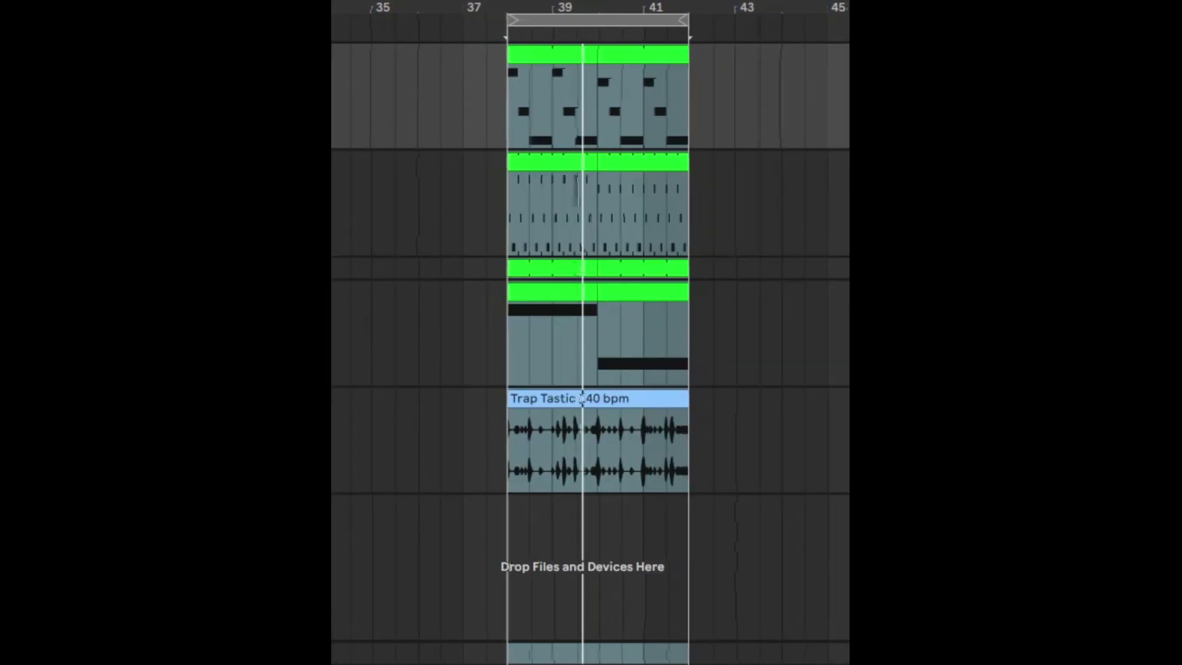
pyautogui.press('Down')
pyautogui.press('Right')
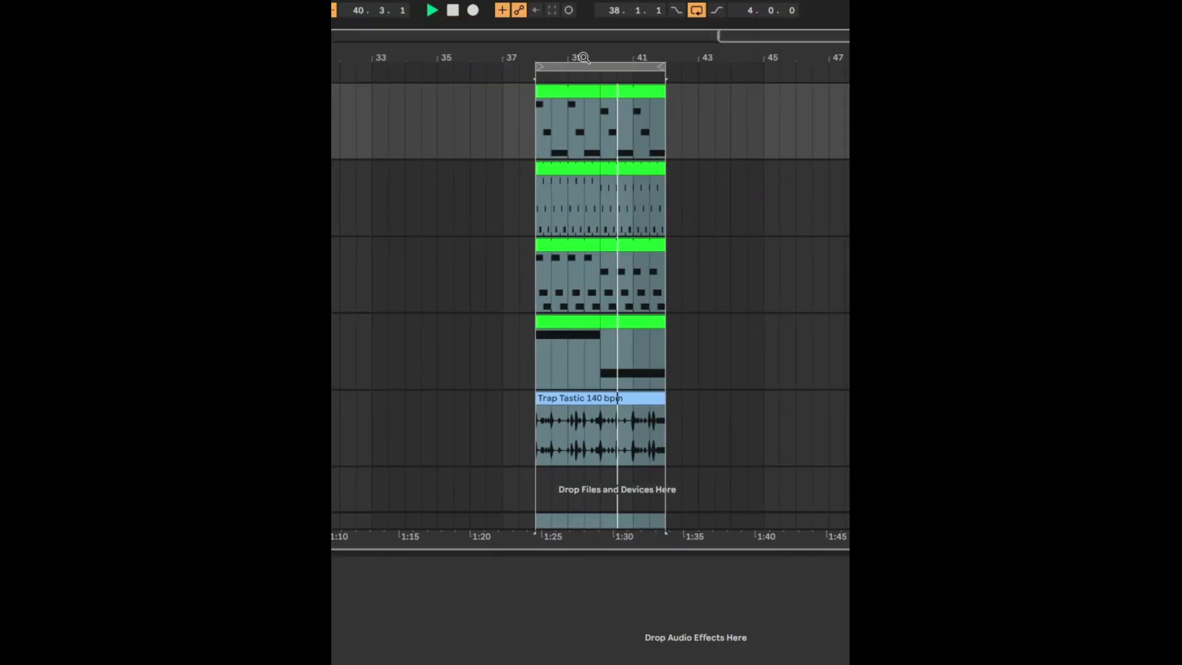
pyautogui.moveTo(583, 57); pyautogui.dragTo(583, 98)
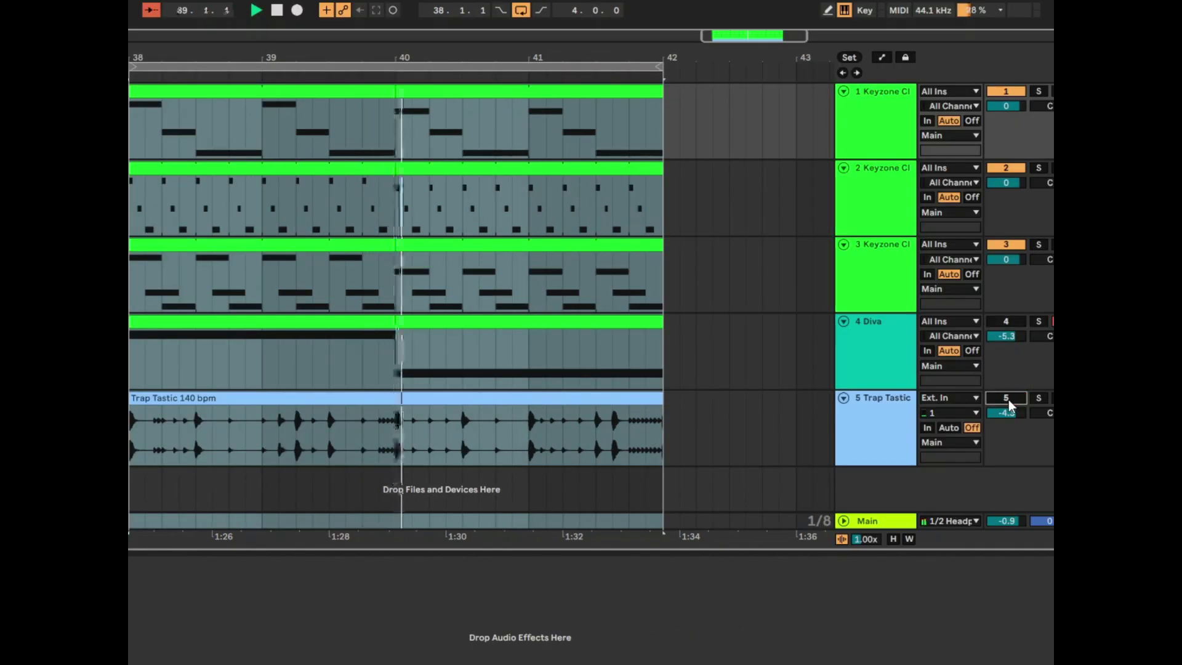
# - Mute tracks 1 and 2, then reactivate Diva, Trap Tastic, track 2 and track 1
pyautogui.click(1006, 168)
pyautogui.click(1005, 91)
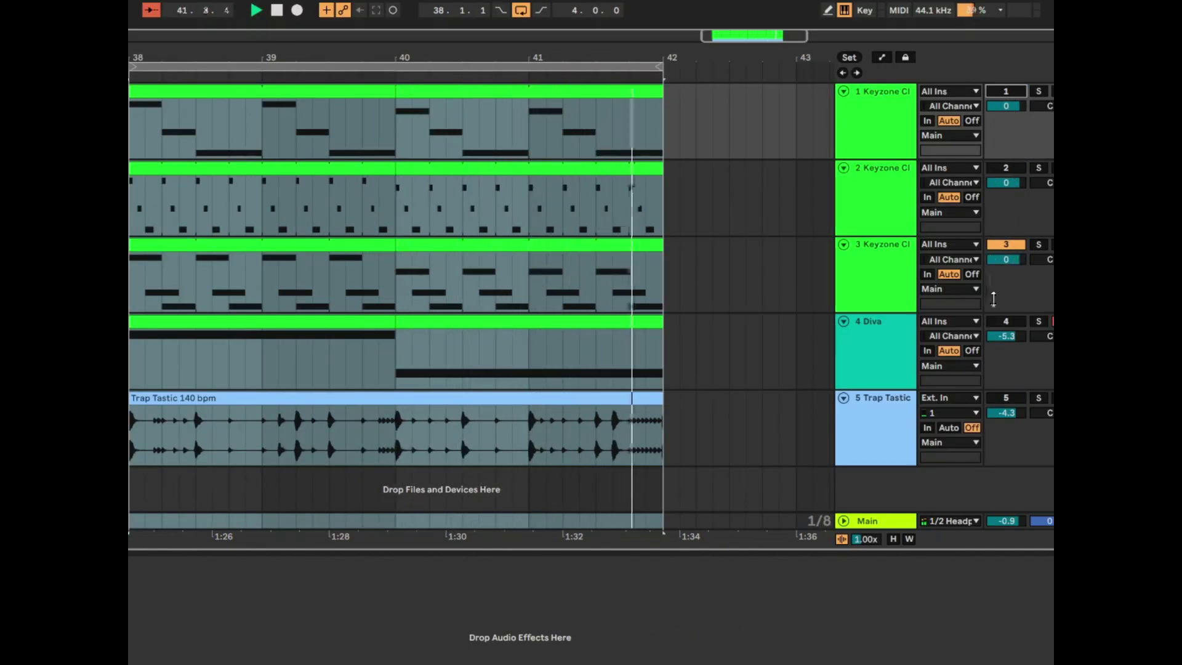
pyautogui.click(1006, 321)
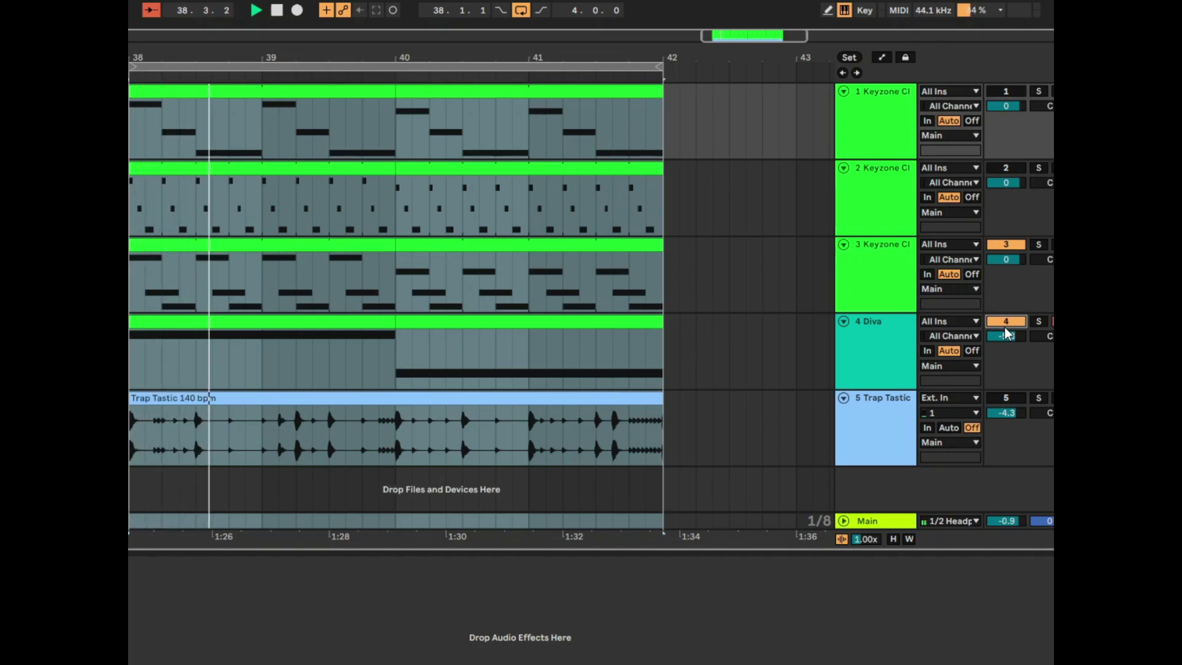
pyautogui.click(1003, 399)
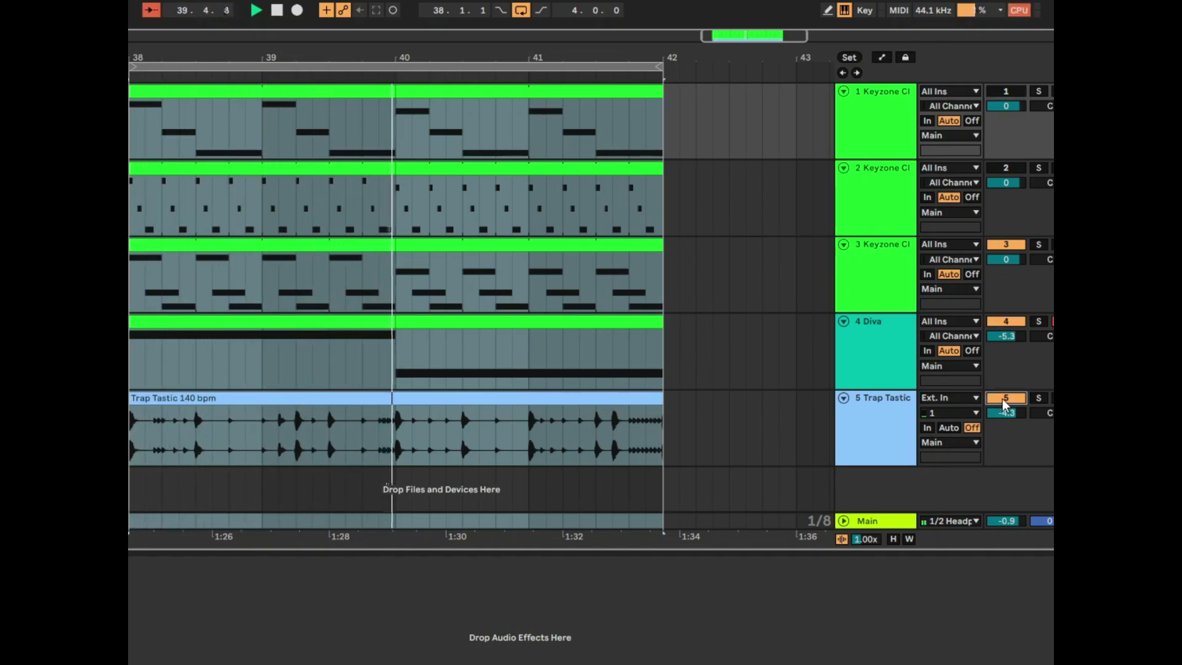
pyautogui.click(1005, 167)
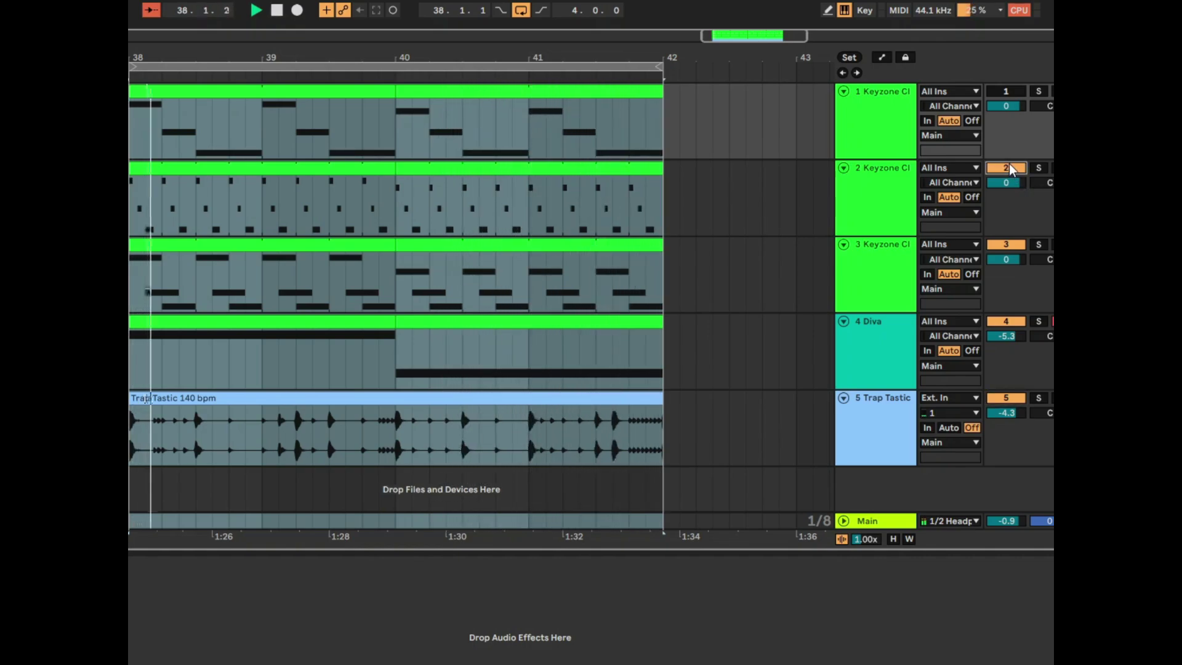
pyautogui.click(1007, 91)
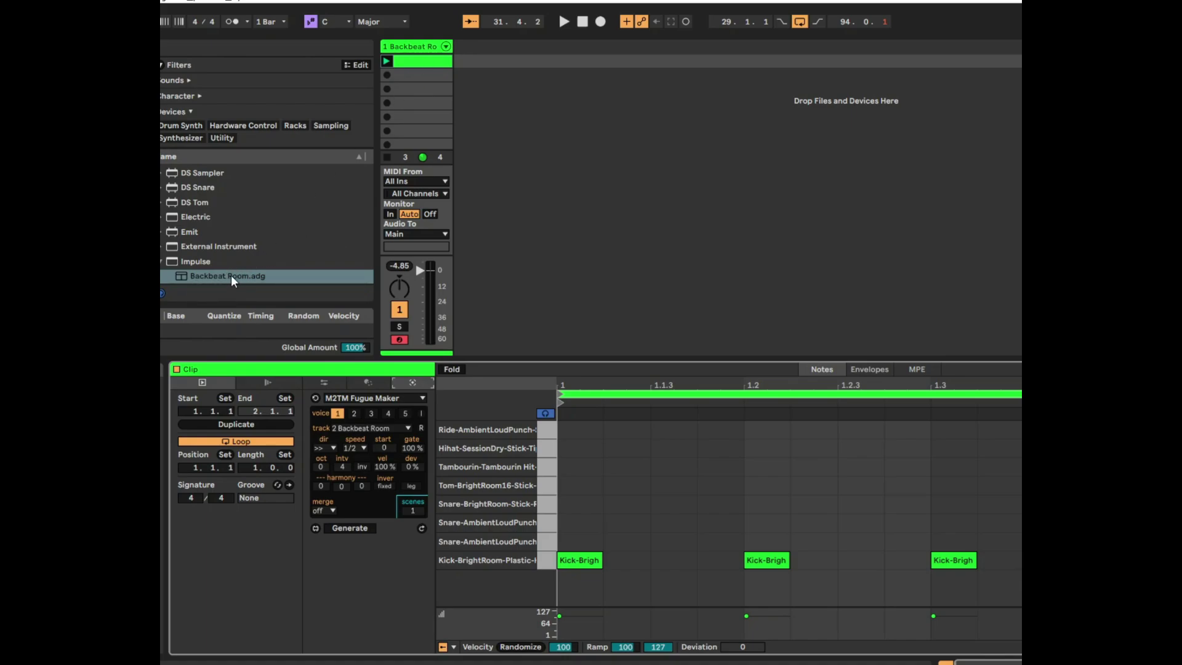
# - Play the kick clip, load the Backbeat Room Impulse kit, and show track 1's kick notes
pyautogui.press('space')
pyautogui.doubleClick(224, 277)
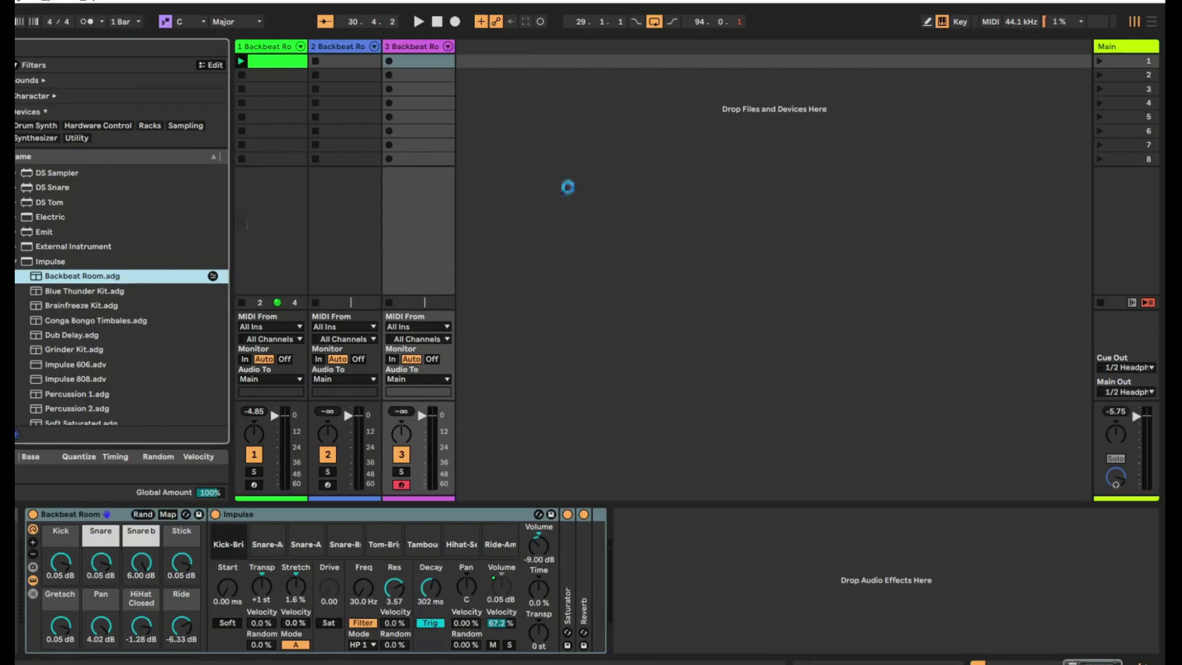
pyautogui.click(421, 60)
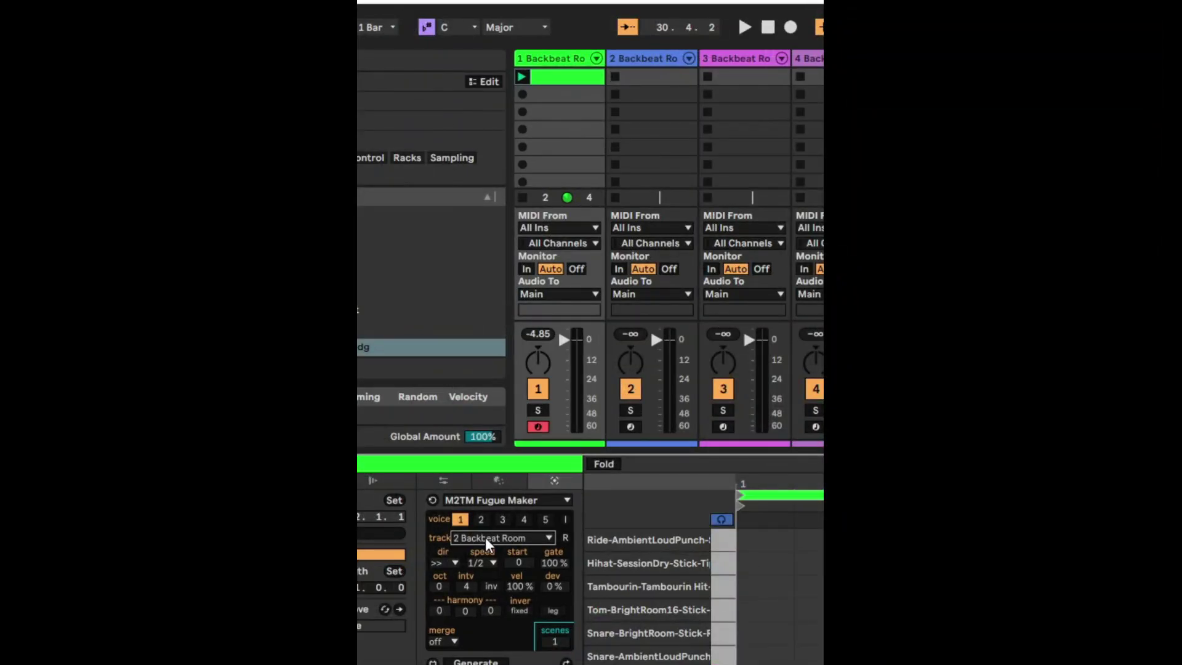
# - Keep Fugue Maker voice 1 on 2 Backbeat Room at 1/2 speed and generate a clip on track 2
pyautogui.click(216, 429)
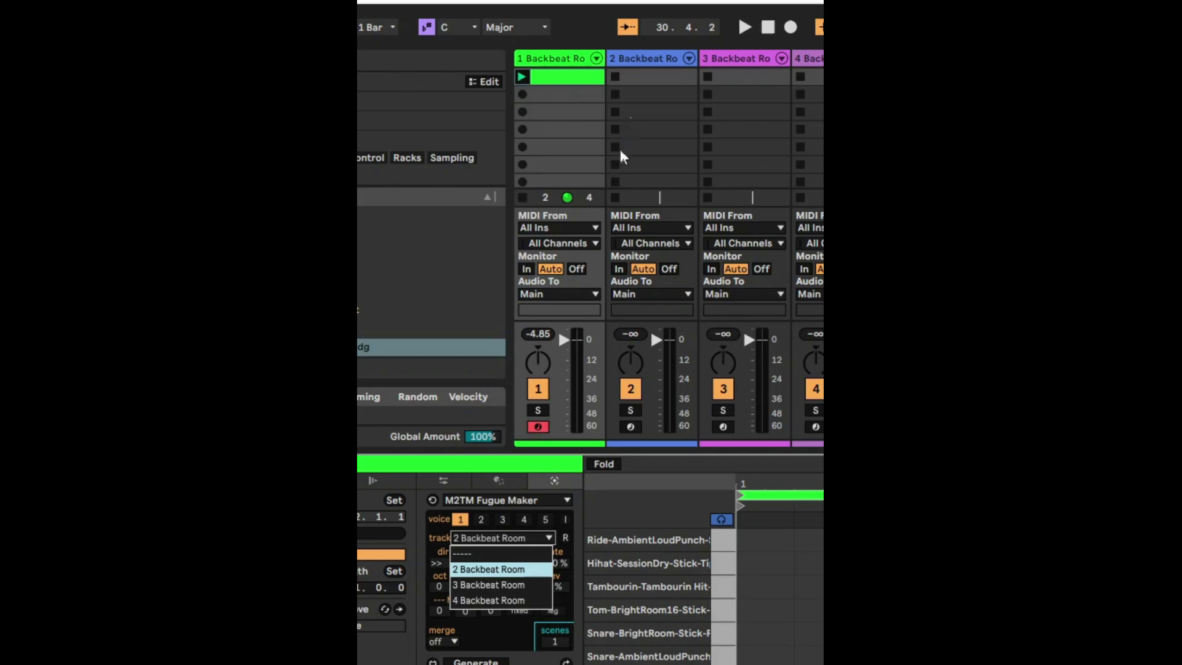
pyautogui.click(504, 572)
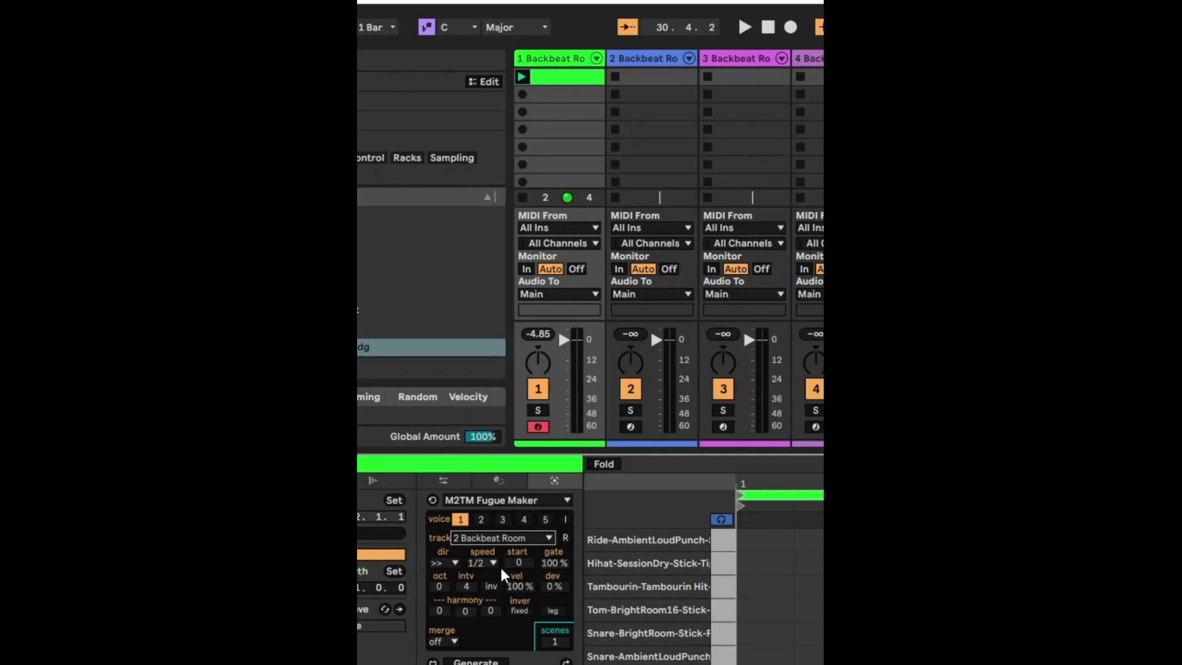
pyautogui.click(486, 563)
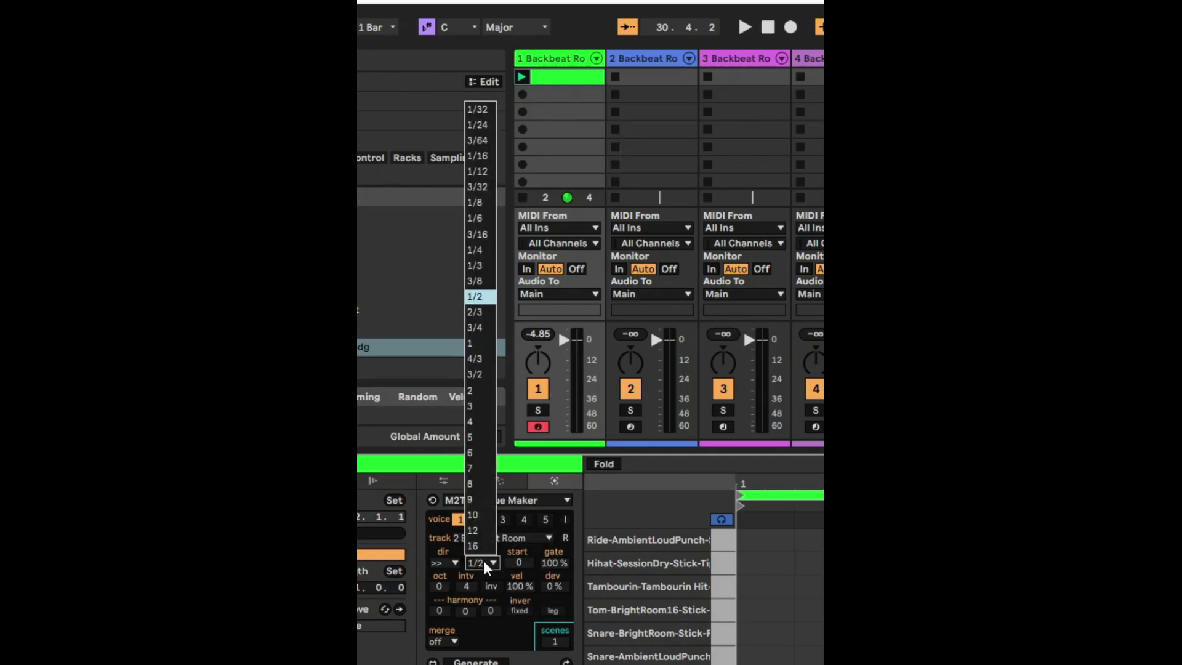
pyautogui.click(487, 564)
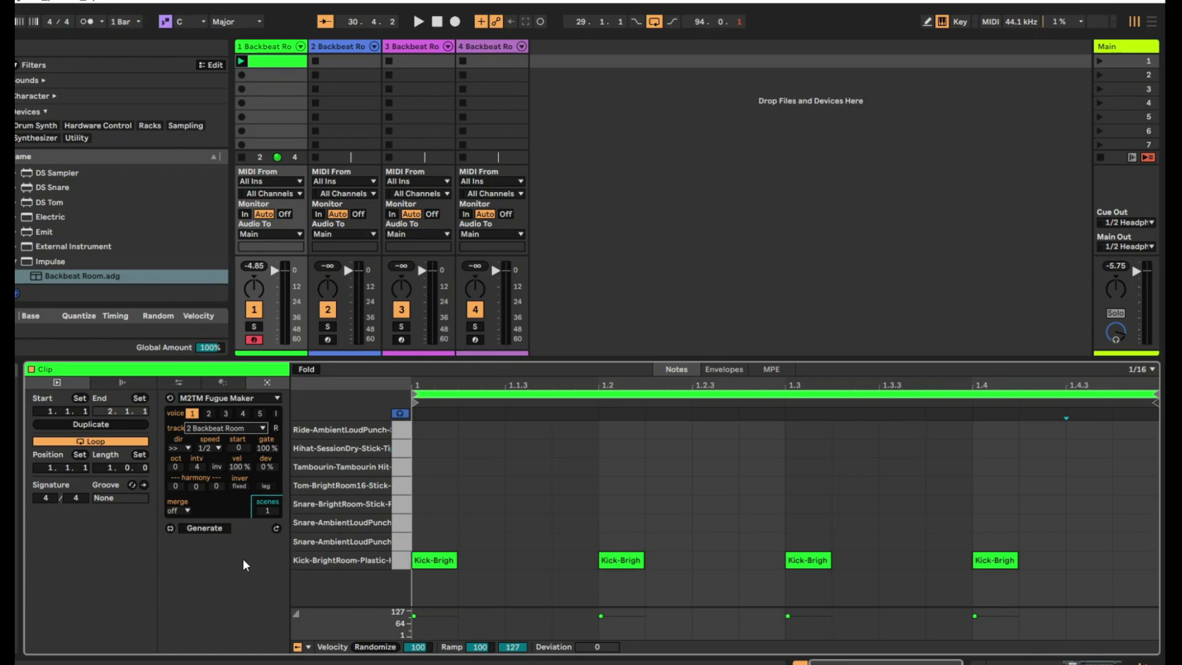
pyautogui.click(275, 529)
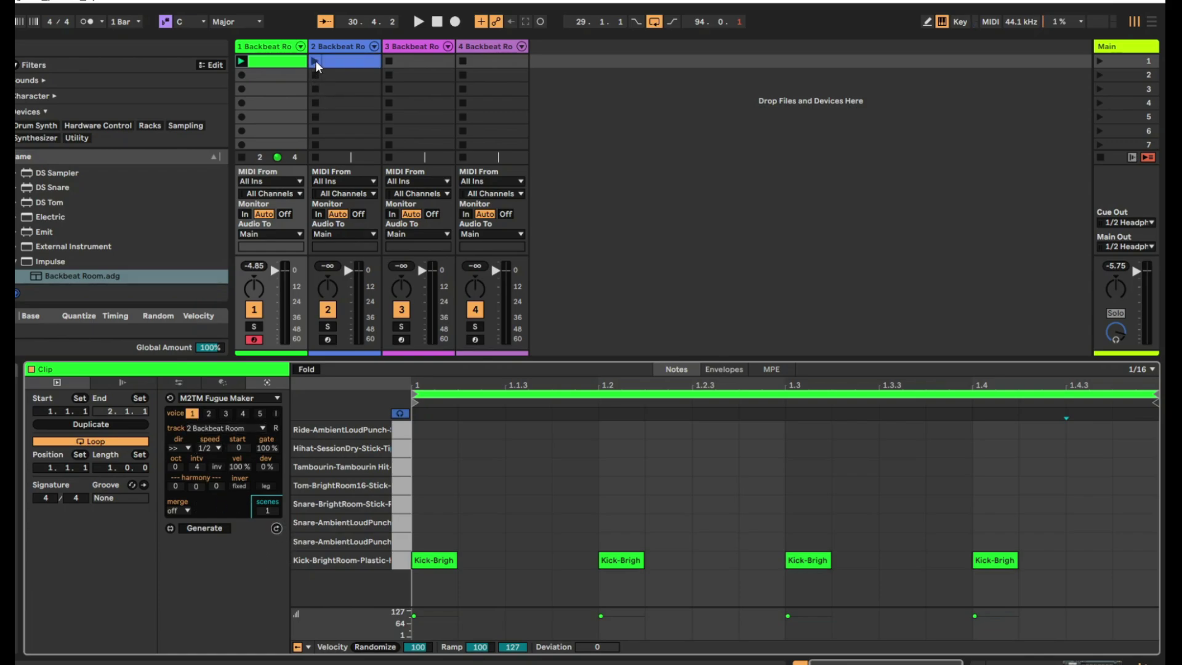
# - Start playback, launch track 2's new clip, and select track 1's kick clip
pyautogui.press('space')
pyautogui.click(316, 60)
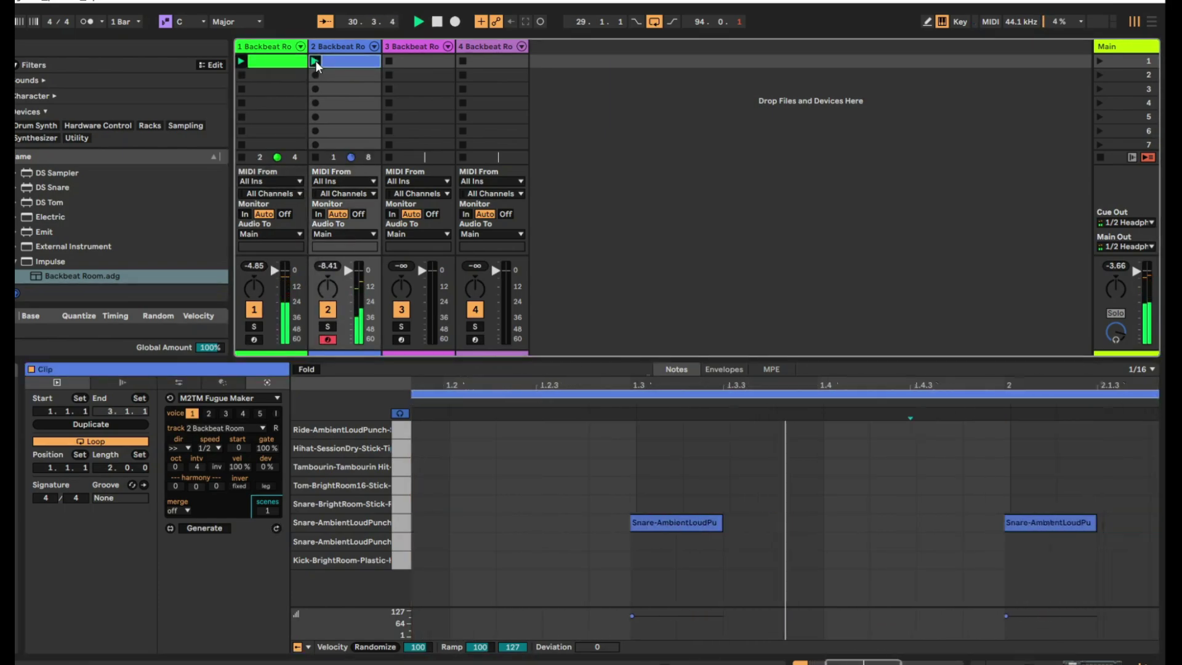
pyautogui.click(279, 66)
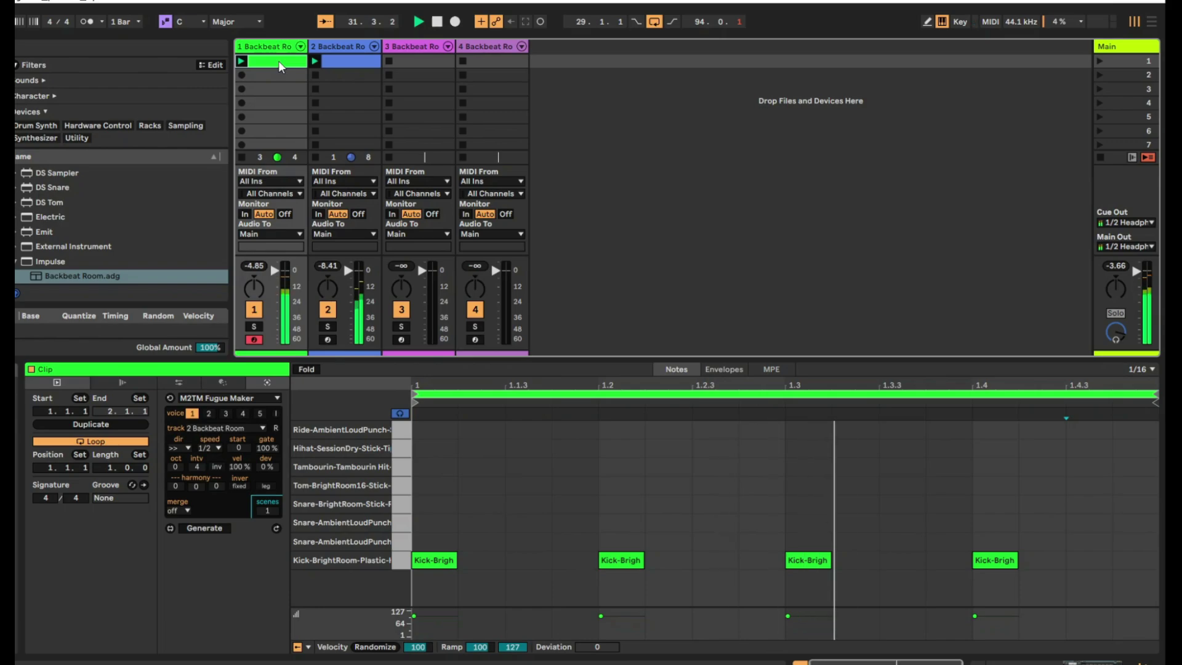
# - Send Fugue Maker voice 2 to 3 Backbeat Room at speed 3 and generate a clip on track 3
pyautogui.click(209, 414)
pyautogui.click(210, 429)
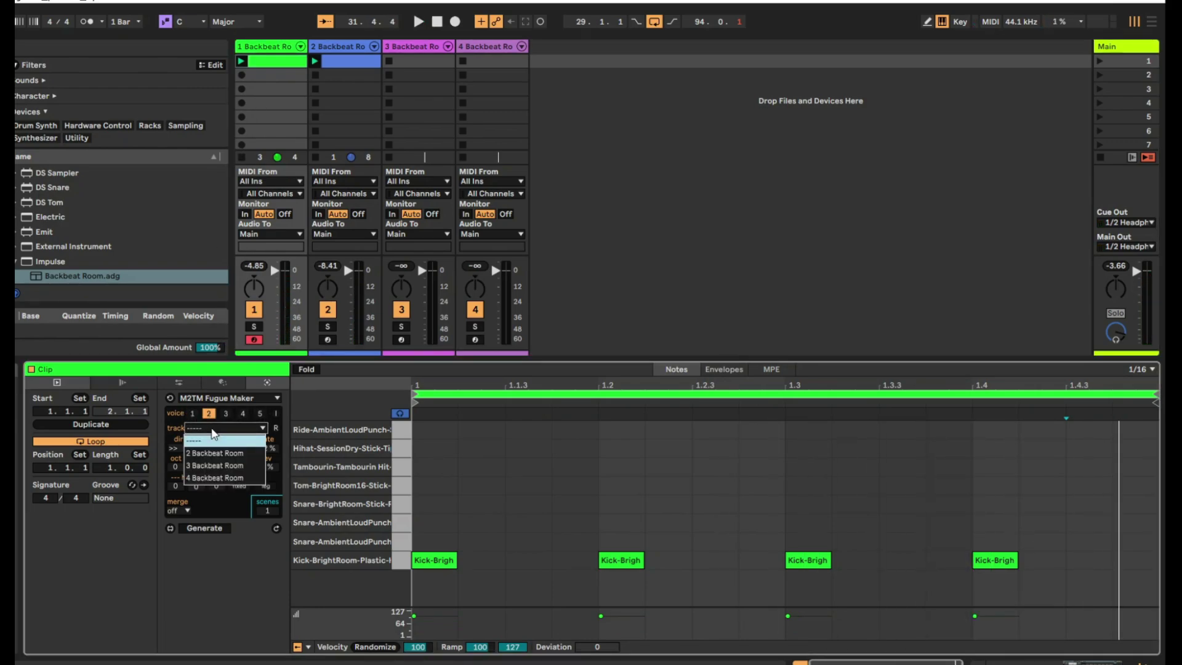
pyautogui.click(209, 471)
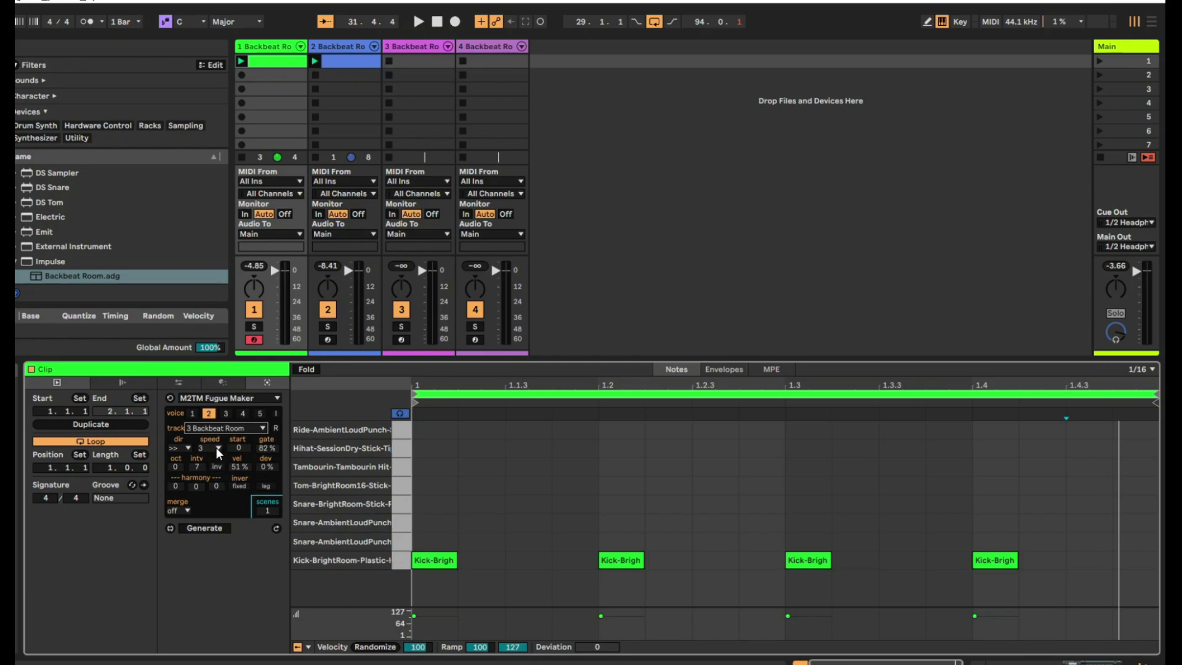
pyautogui.click(219, 450)
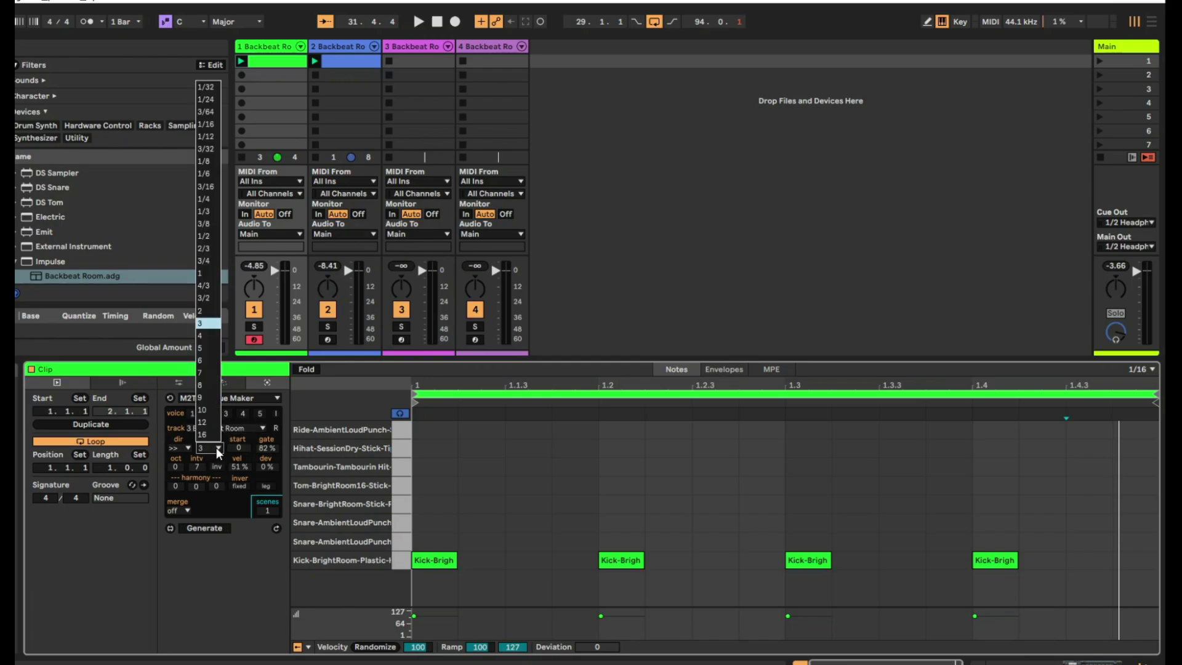
pyautogui.click(208, 323)
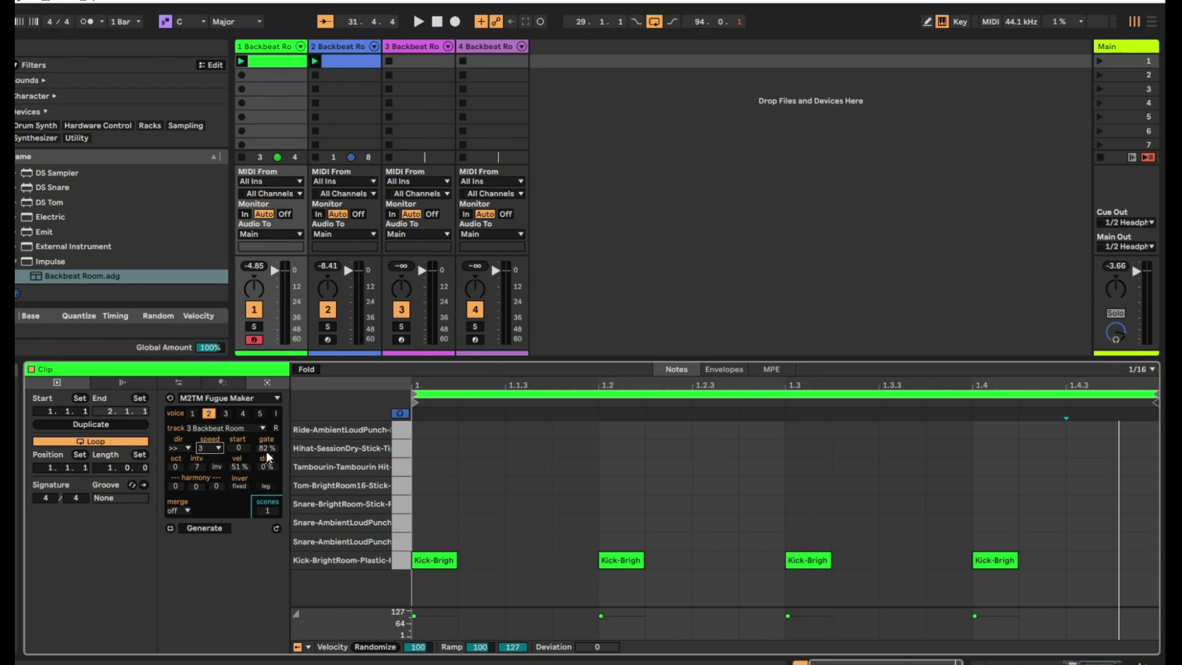
pyautogui.click(277, 529)
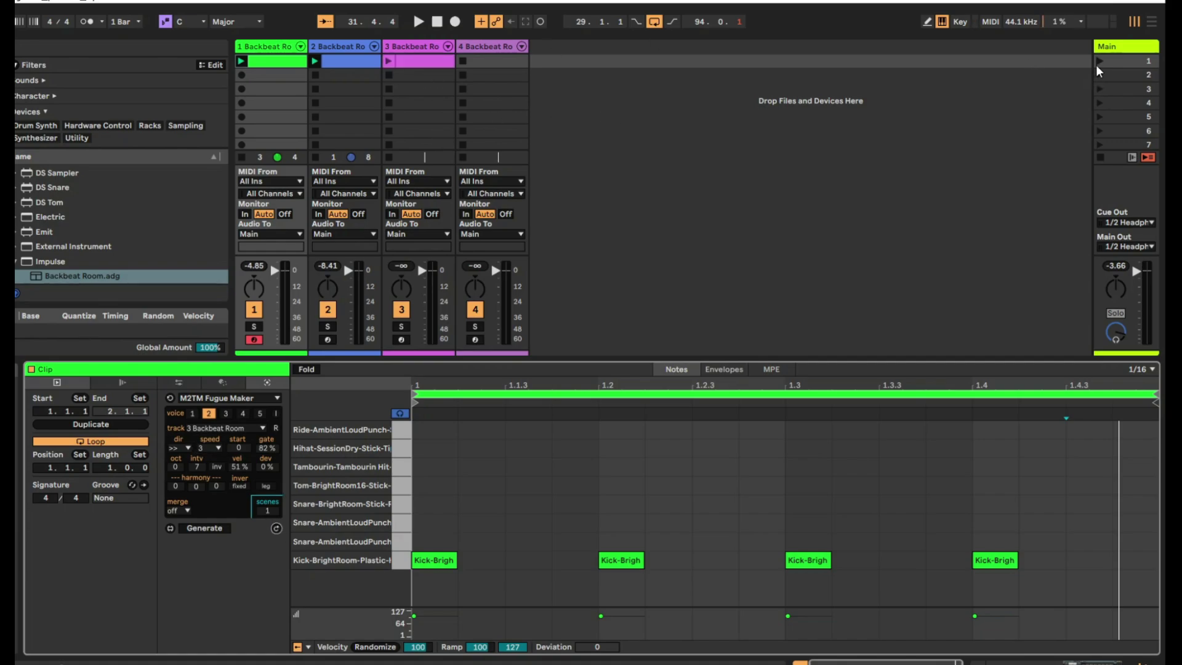
# - Play and stop scene 1, leaving voice 2's speed at 3
pyautogui.press('space')
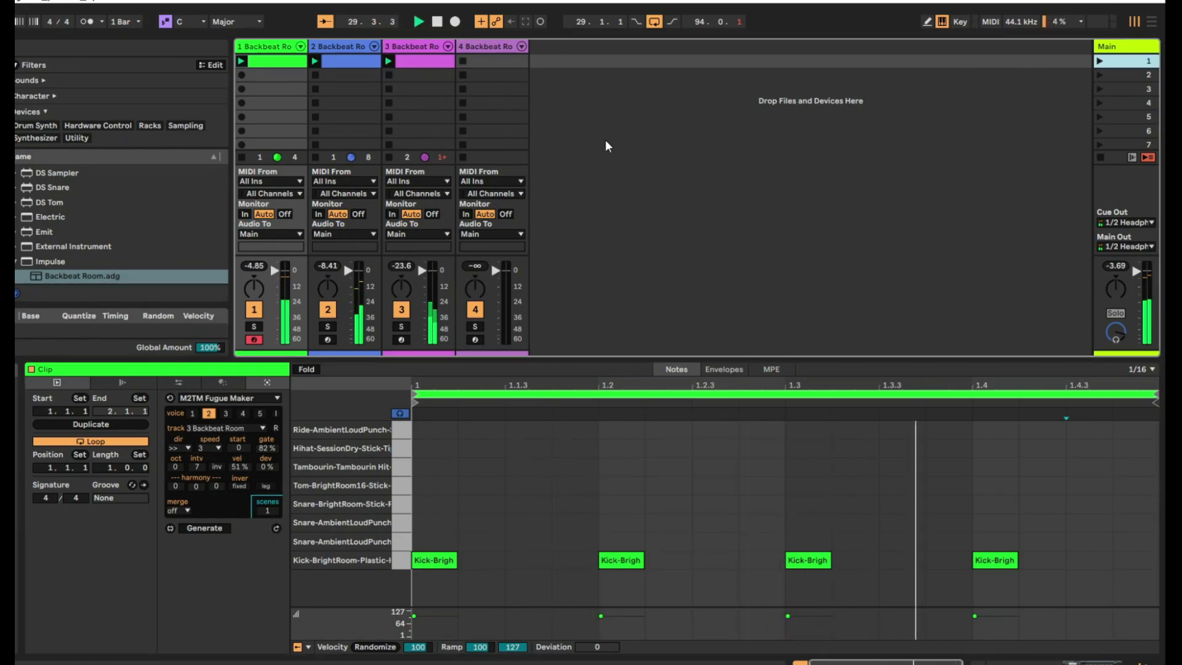
pyautogui.press('space')
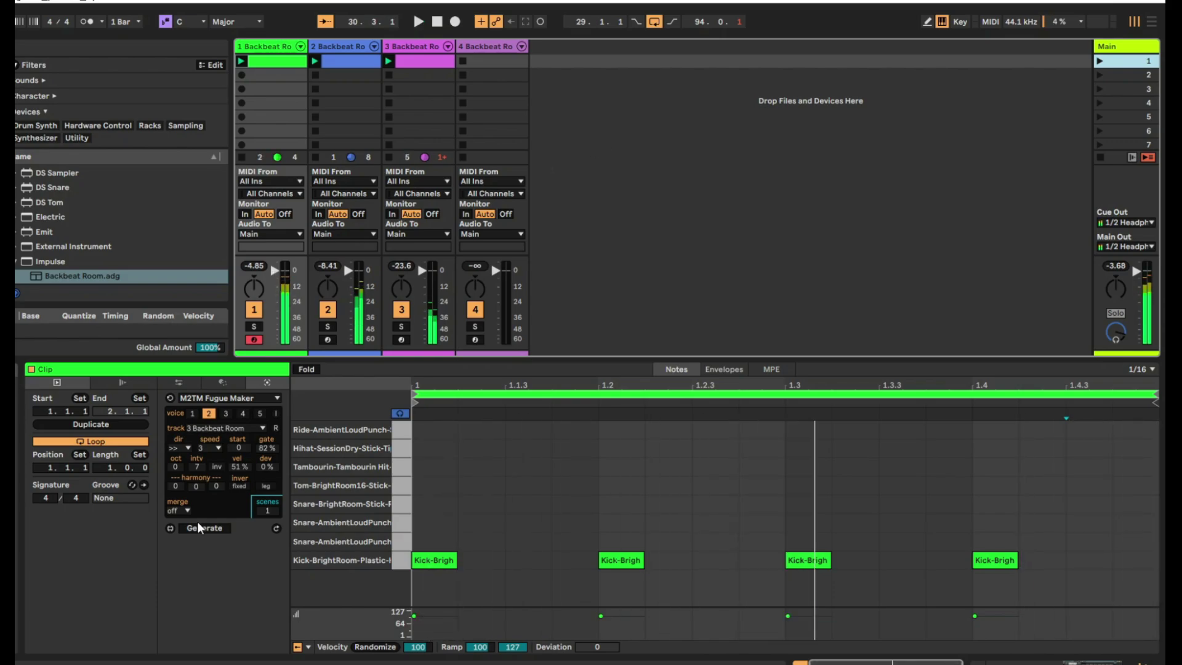
pyautogui.click(210, 452)
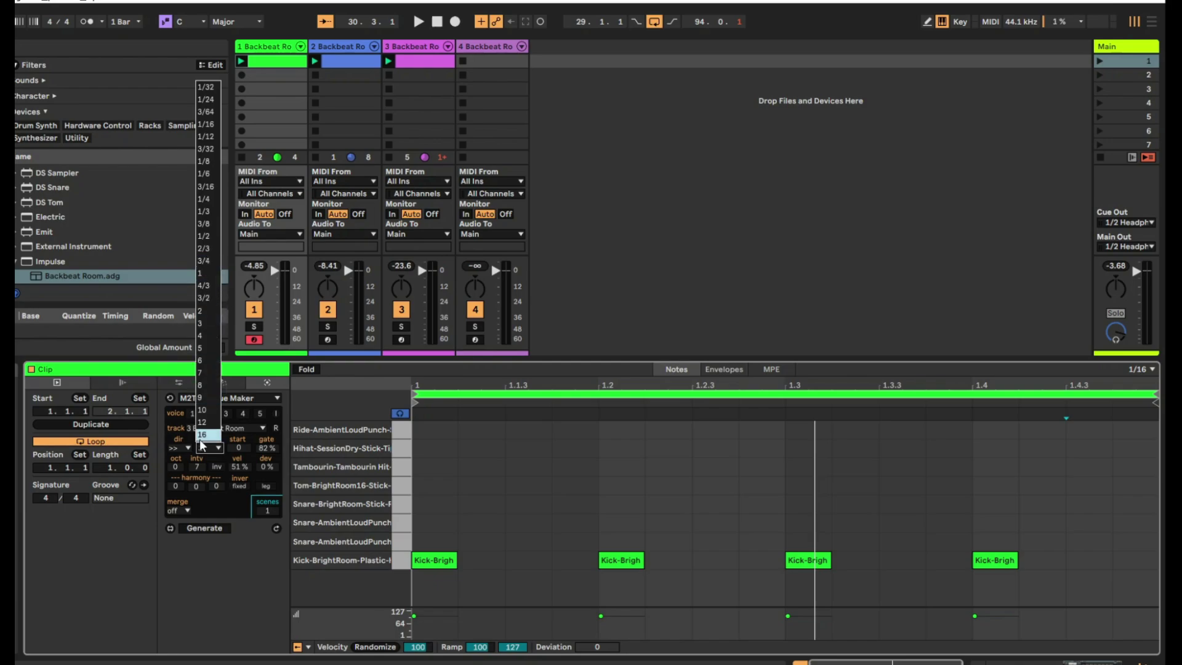
pyautogui.click(237, 597)
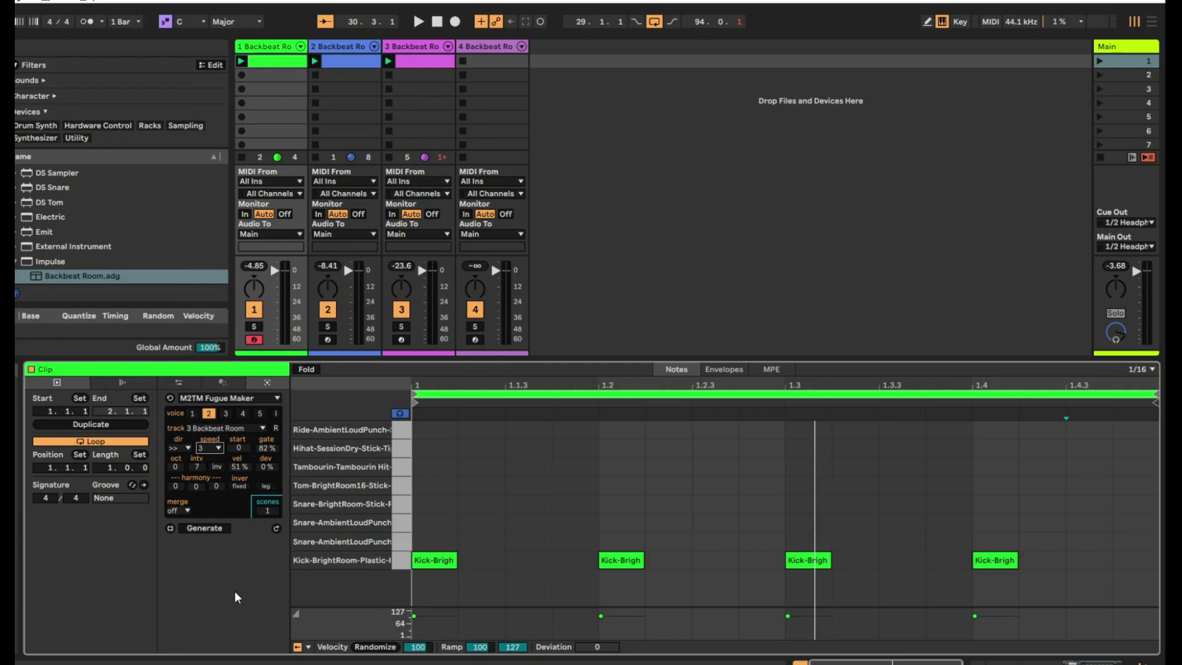
# - Send Fugue Maker voice 3 to 4 Backbeat Room at speed 1/4 and generate a clip on track 4
pyautogui.click(227, 413)
pyautogui.click(213, 429)
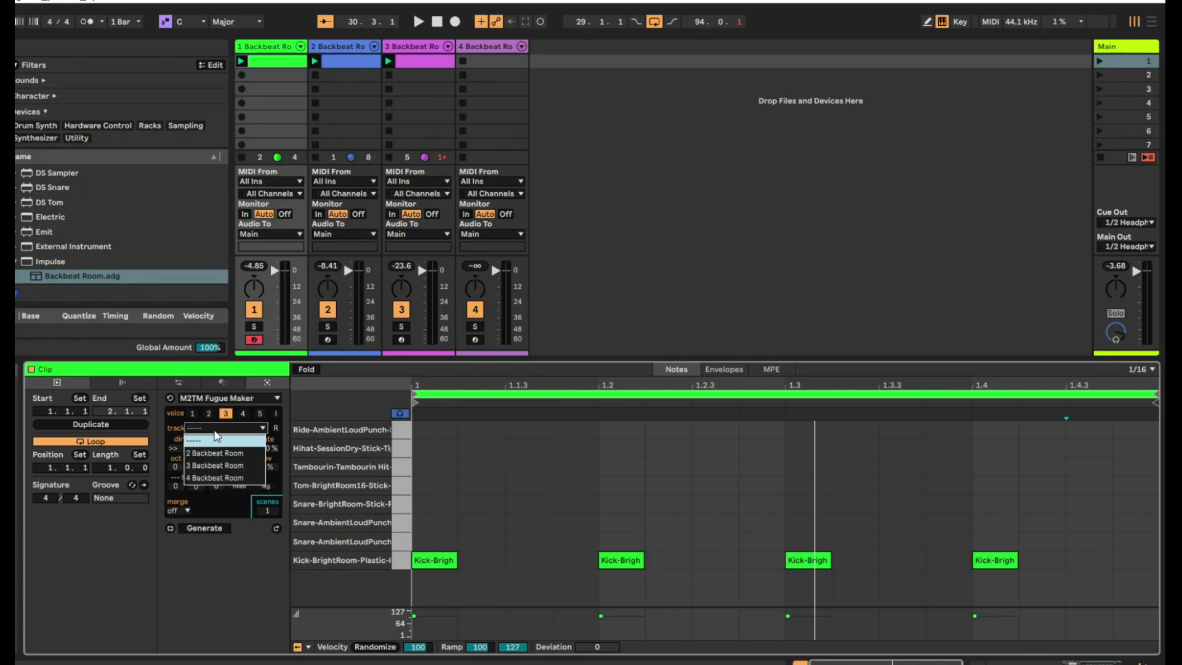
pyautogui.click(214, 478)
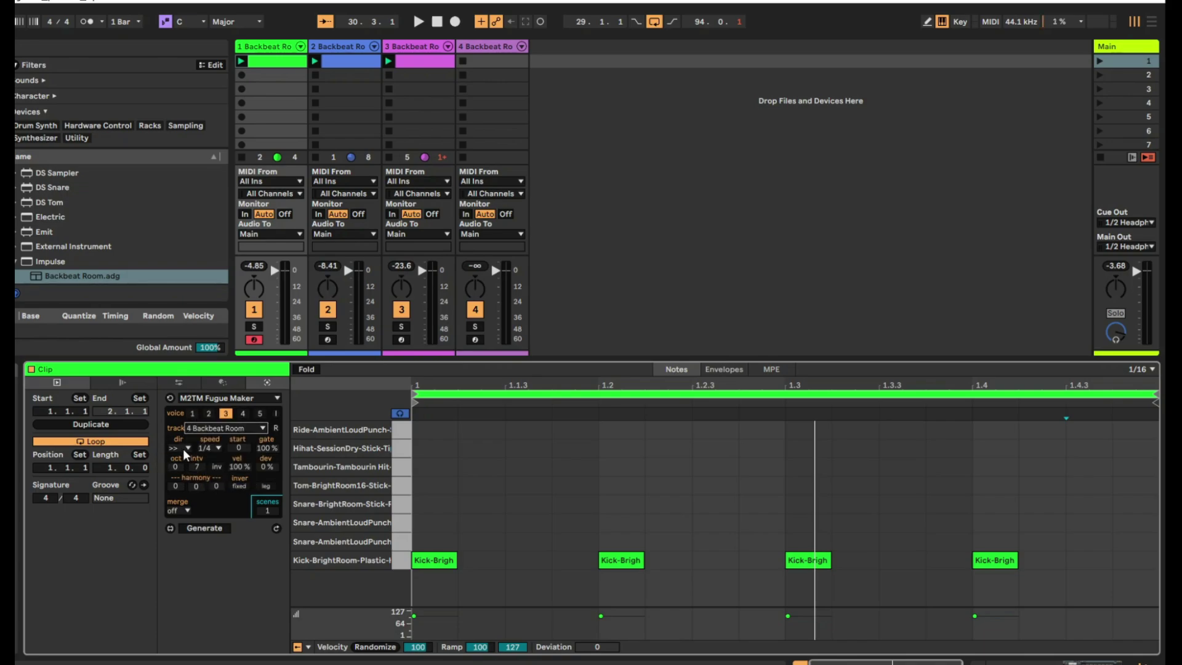
pyautogui.click(206, 448)
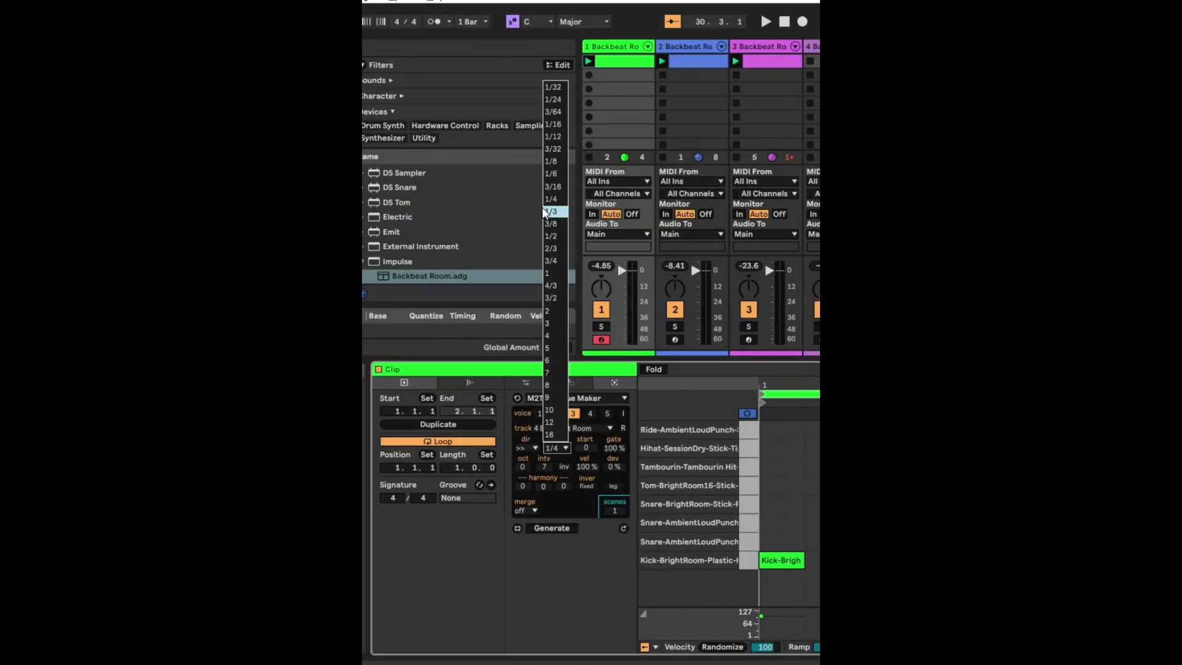
pyautogui.click(541, 586)
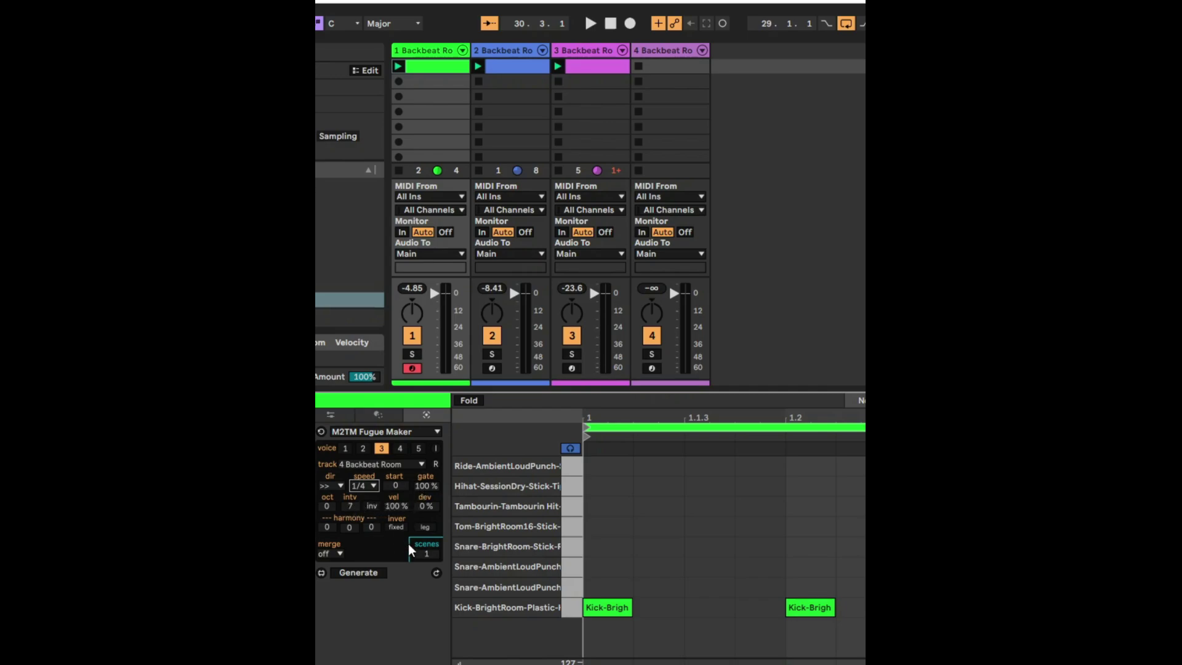
pyautogui.click(436, 572)
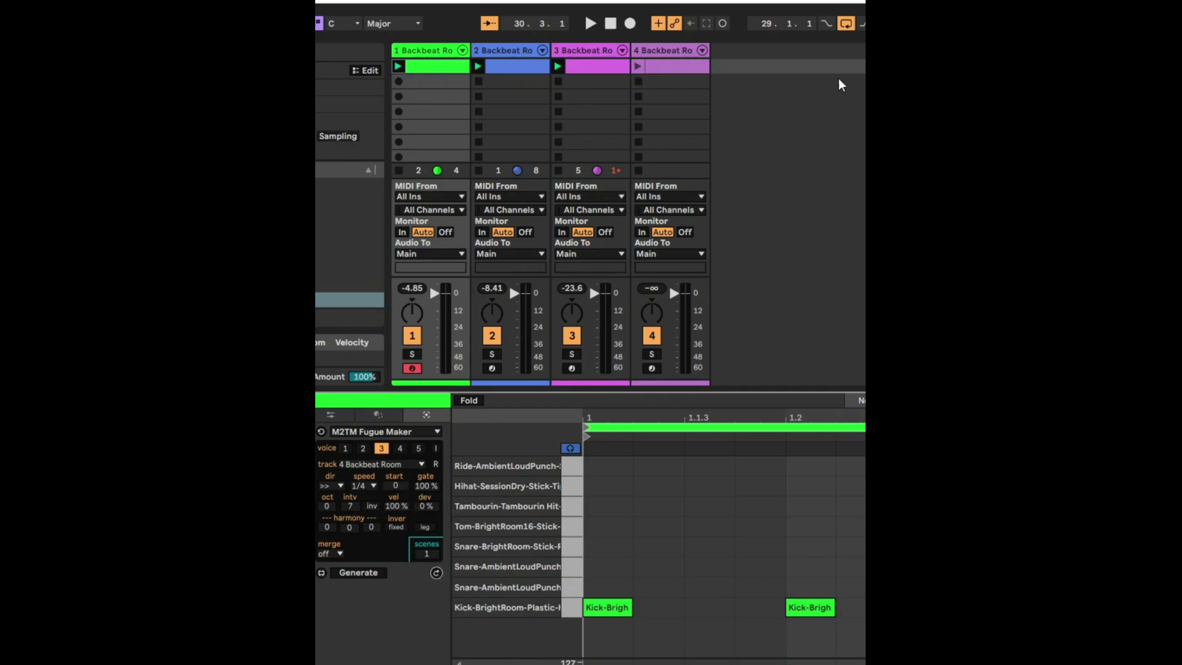
# - Play all clips, open track 4's tom drum clip for editing, then stop playback
pyautogui.click(429, 282)
pyautogui.press('space')
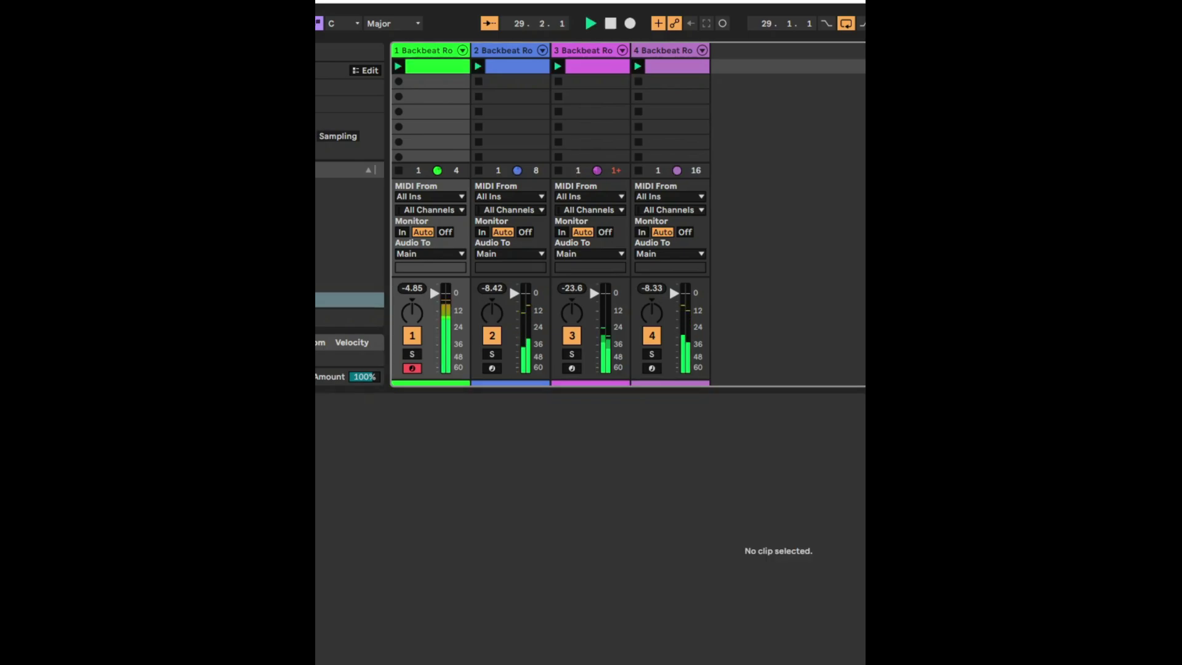
pyautogui.click(679, 68)
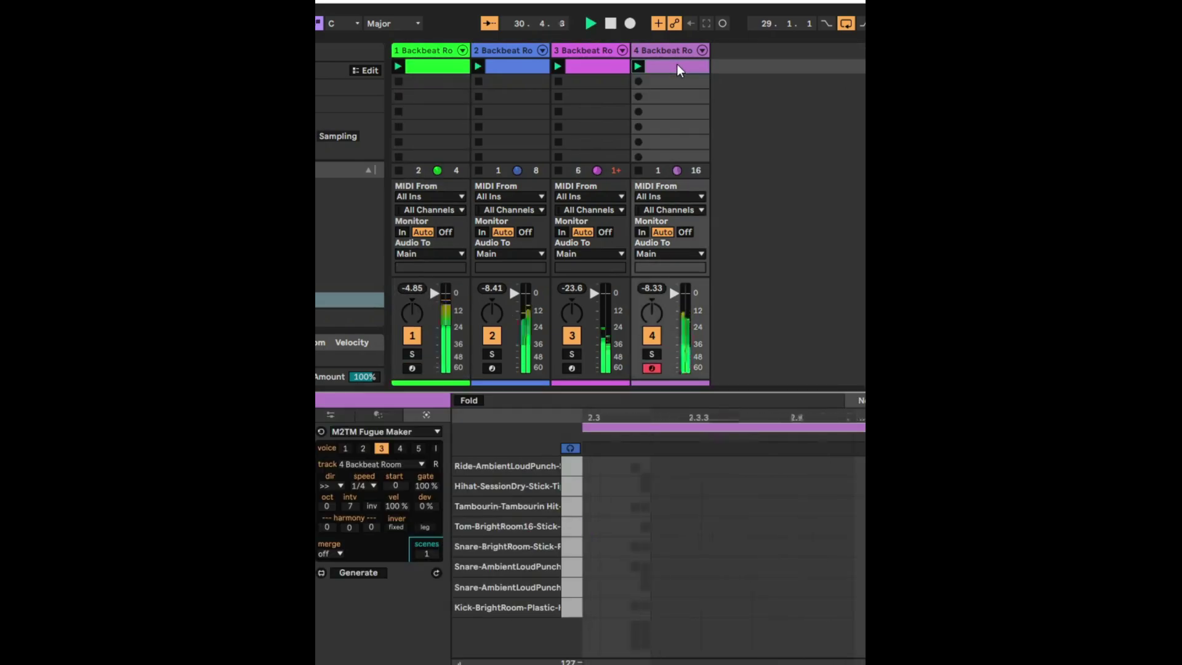
pyautogui.press('space')
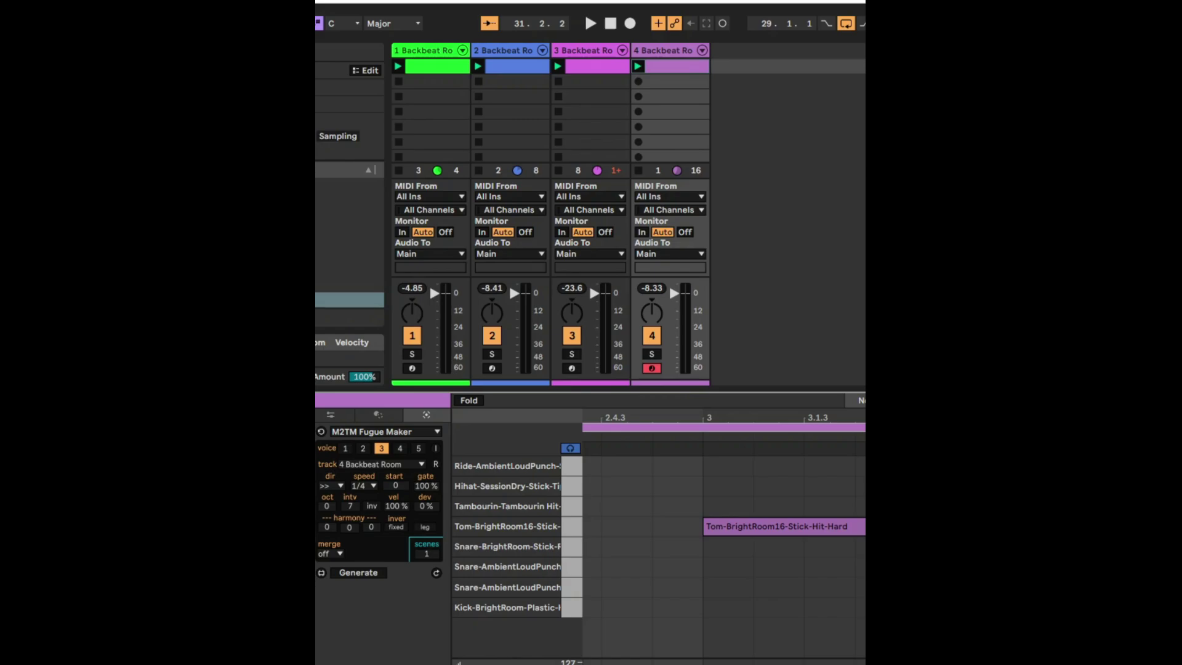
pyautogui.click(429, 282)
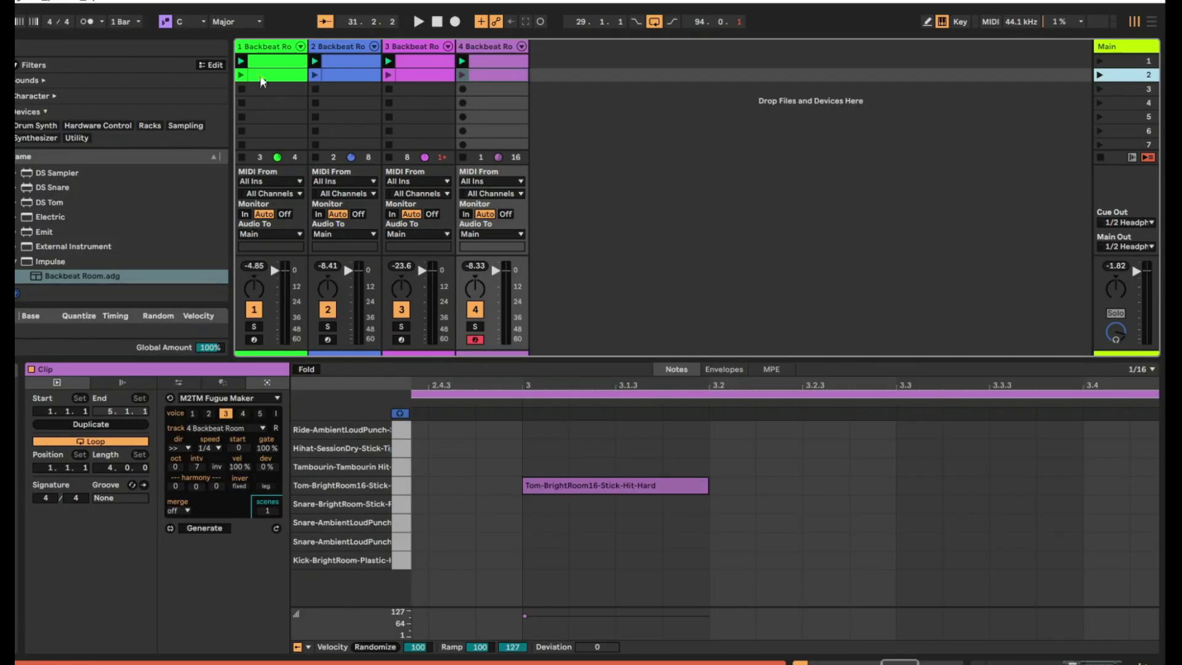
# - In track 1's second kick clip, move the 1.2 hit to 1.1.3 and add a short hit at 1.2.3
pyautogui.click(264, 77)
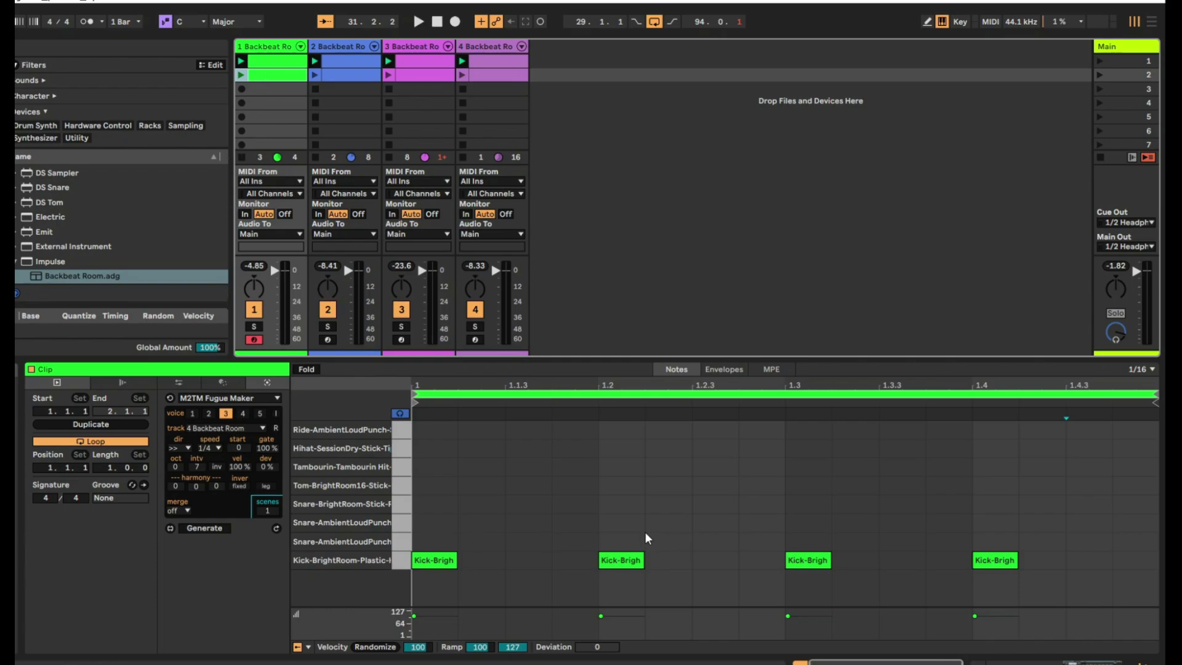
pyautogui.click(633, 563)
pyautogui.press('Left')
pyautogui.press('Left')
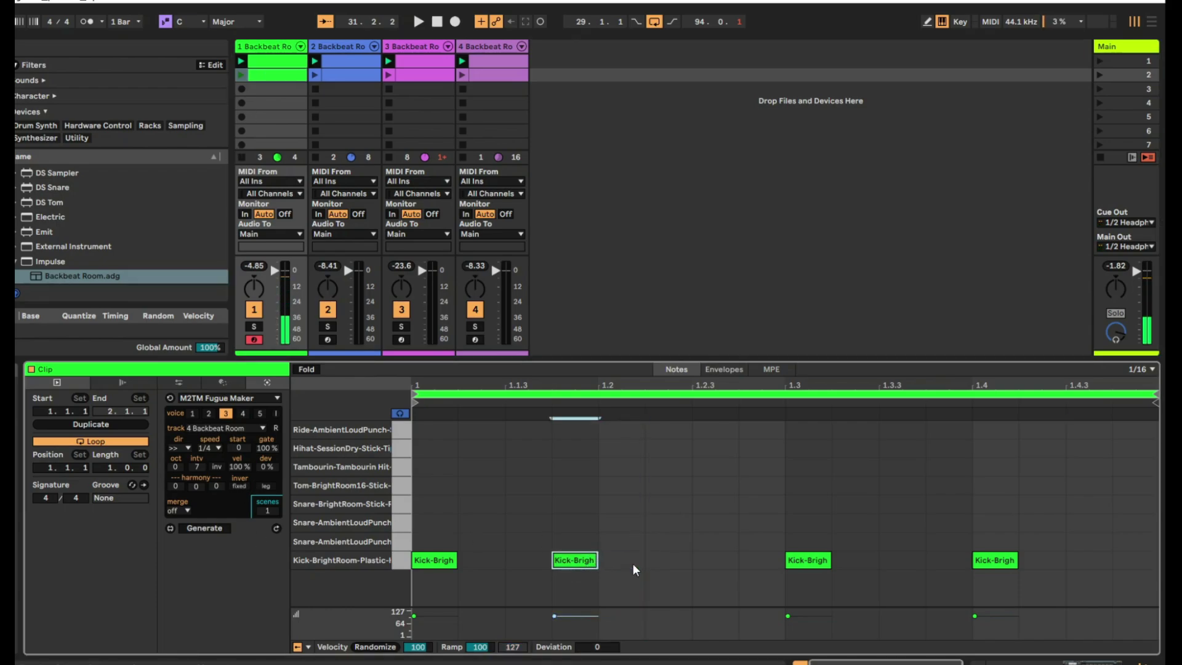
pyautogui.doubleClick(700, 561)
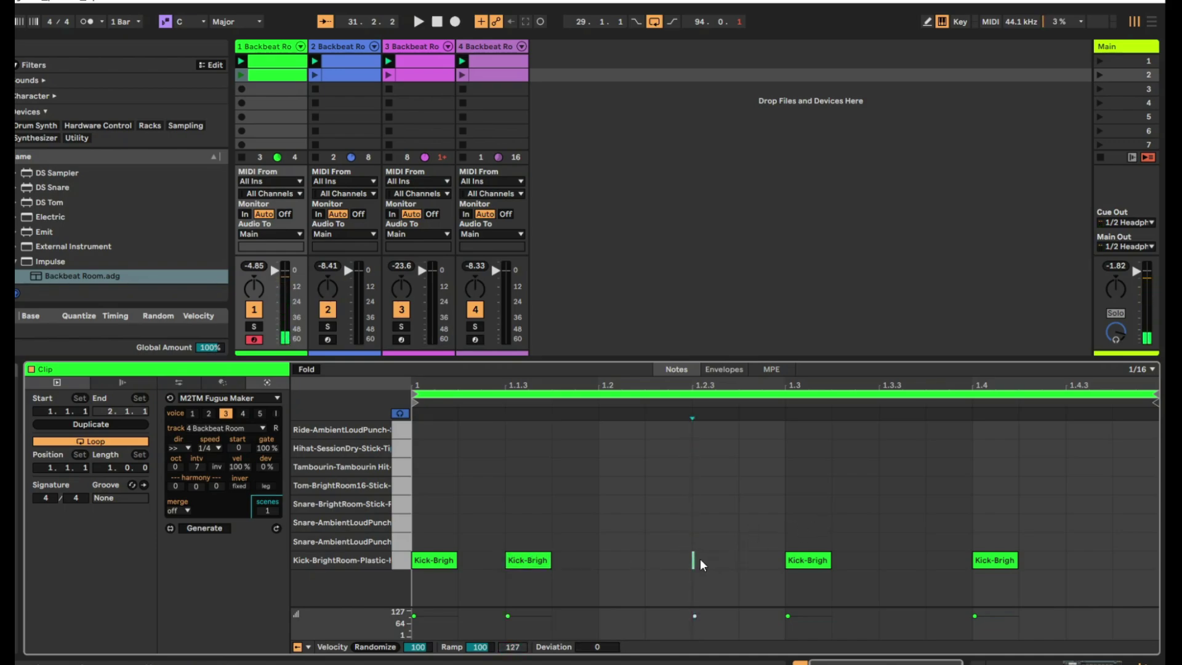
# - Refresh Fugue Maker voices 1 through 4 in turn, then launch scene 2
pyautogui.click(193, 415)
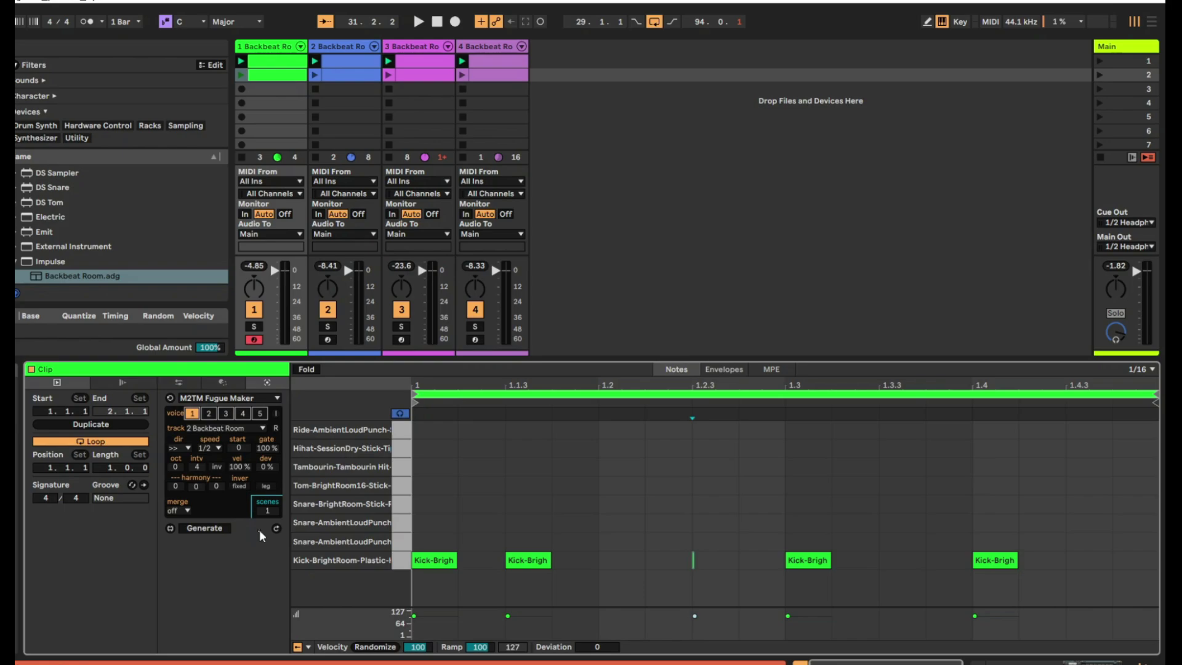
pyautogui.click(277, 529)
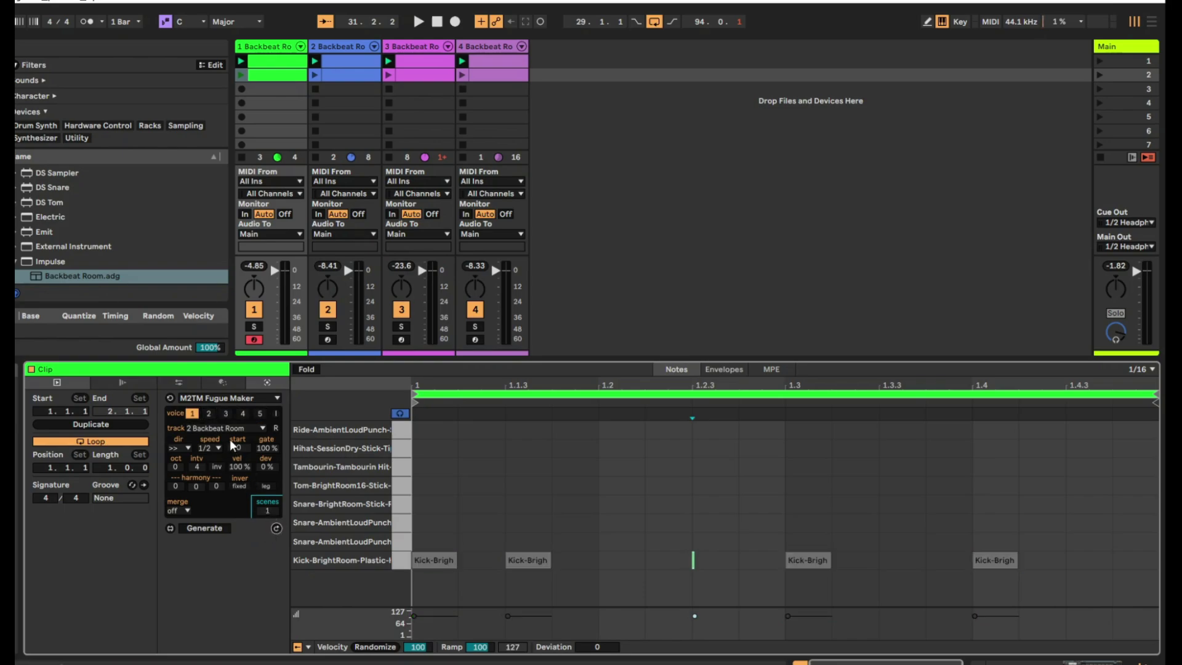
pyautogui.click(210, 415)
pyautogui.click(276, 528)
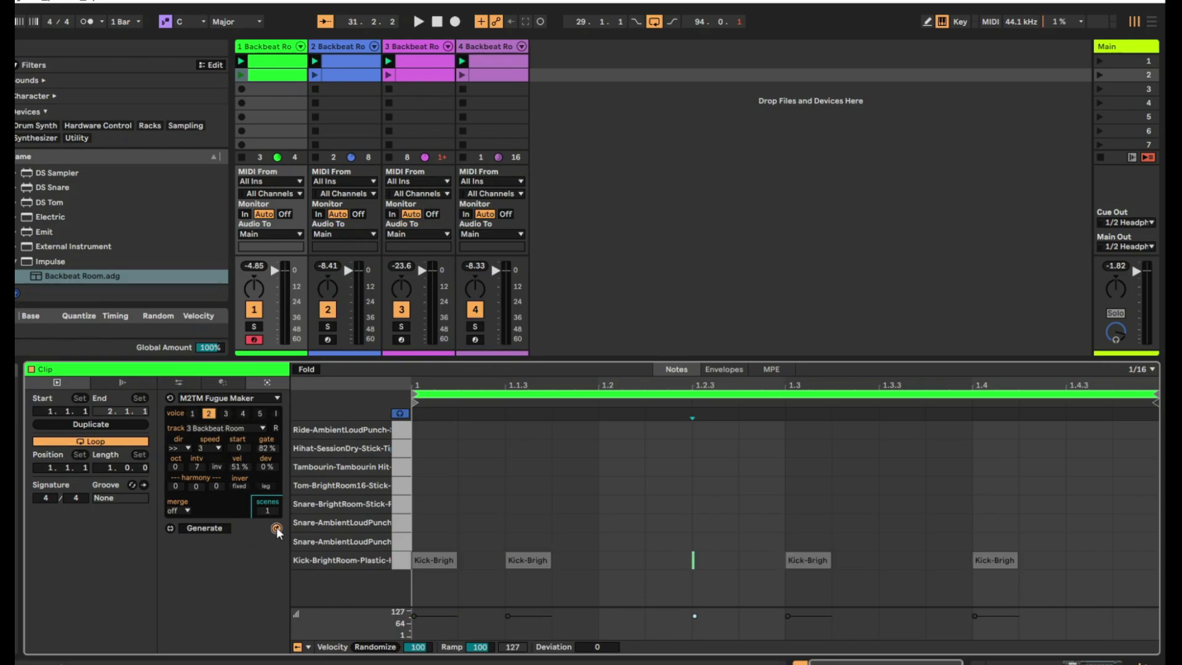
pyautogui.click(226, 414)
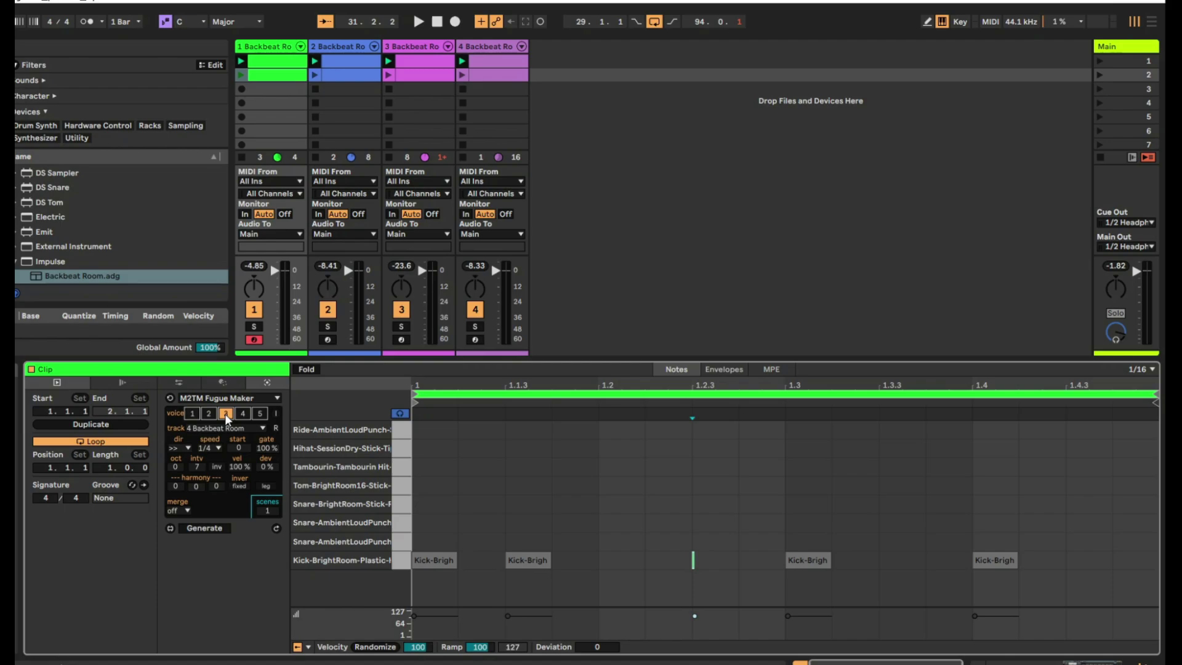
pyautogui.click(276, 528)
pyautogui.click(243, 414)
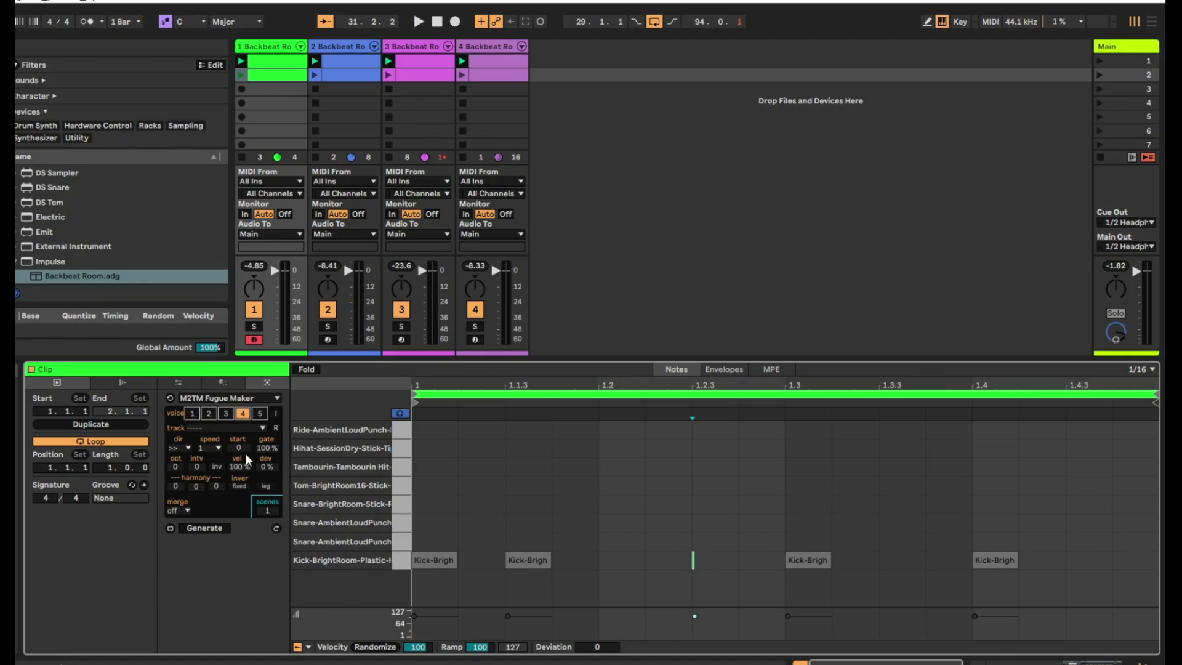
pyautogui.click(276, 528)
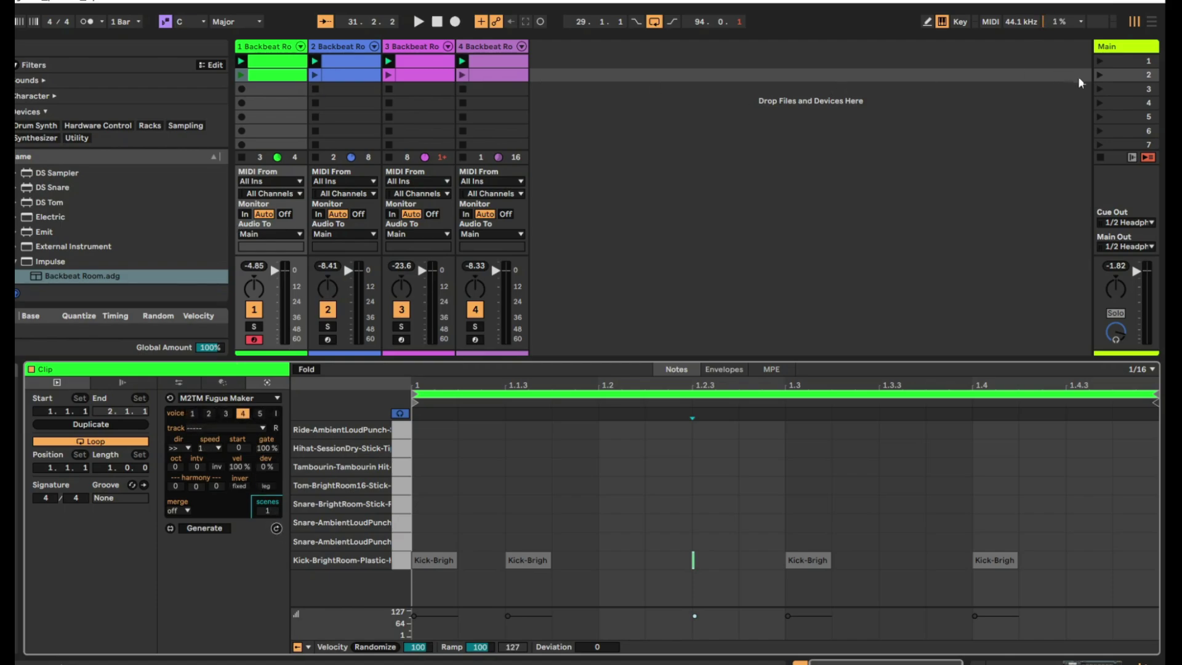
pyautogui.click(1101, 76)
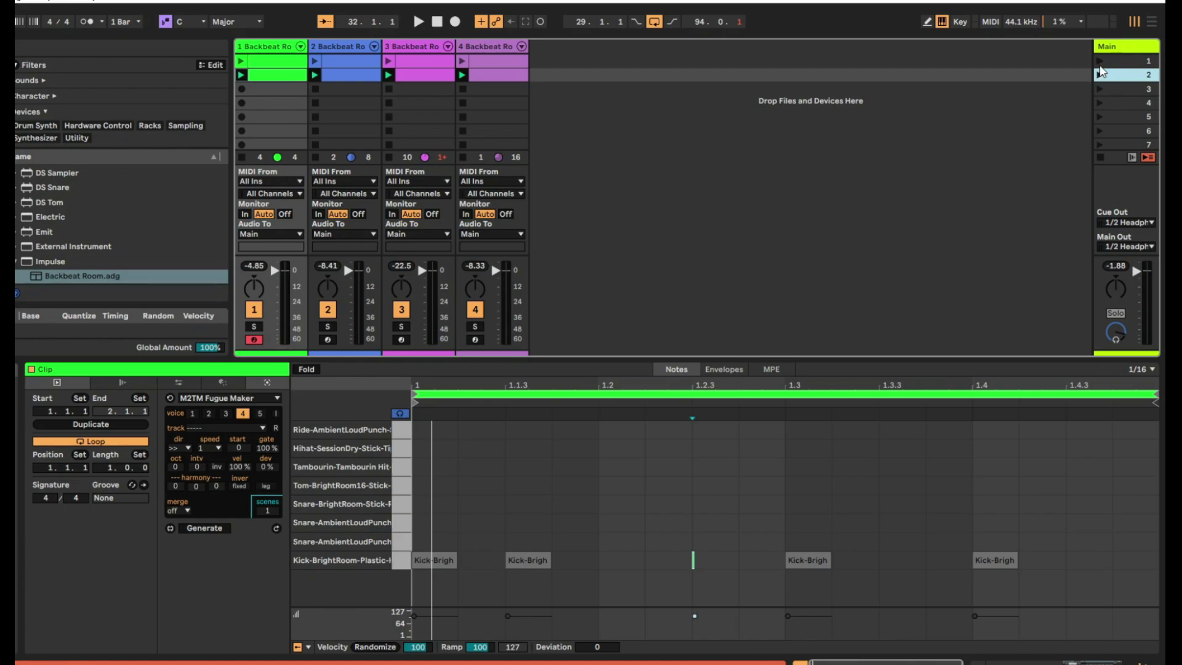
# - Launch scene 1, switch to scene 2 to compare, then return to scene 1
pyautogui.click(1100, 61)
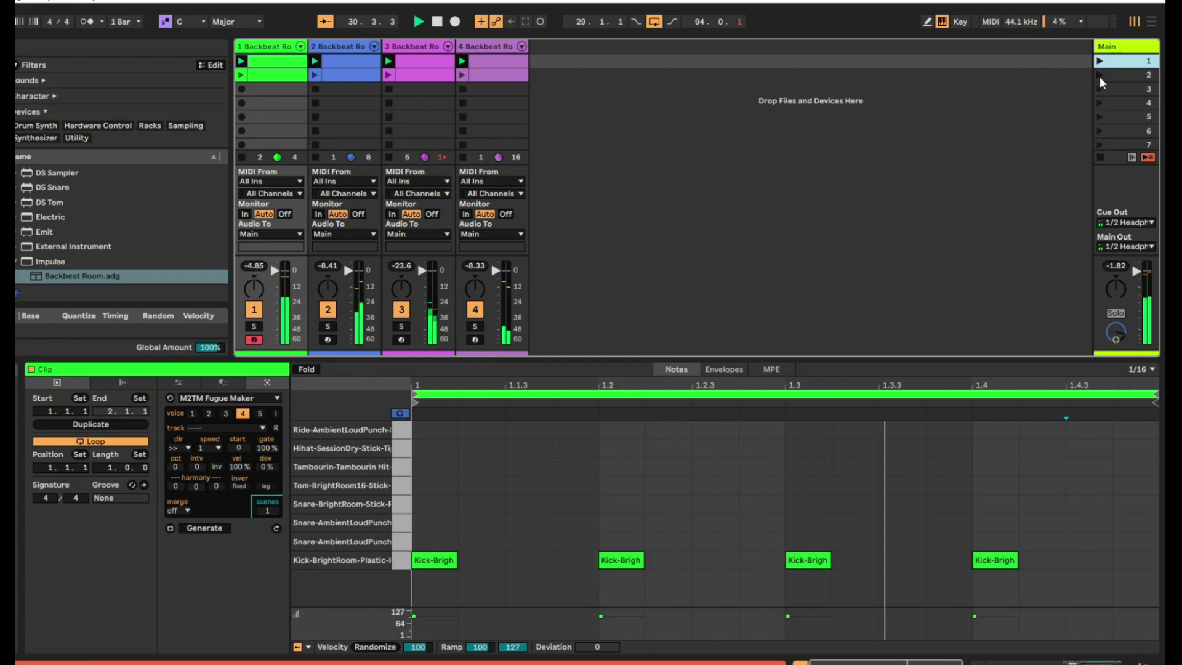
pyautogui.click(1100, 76)
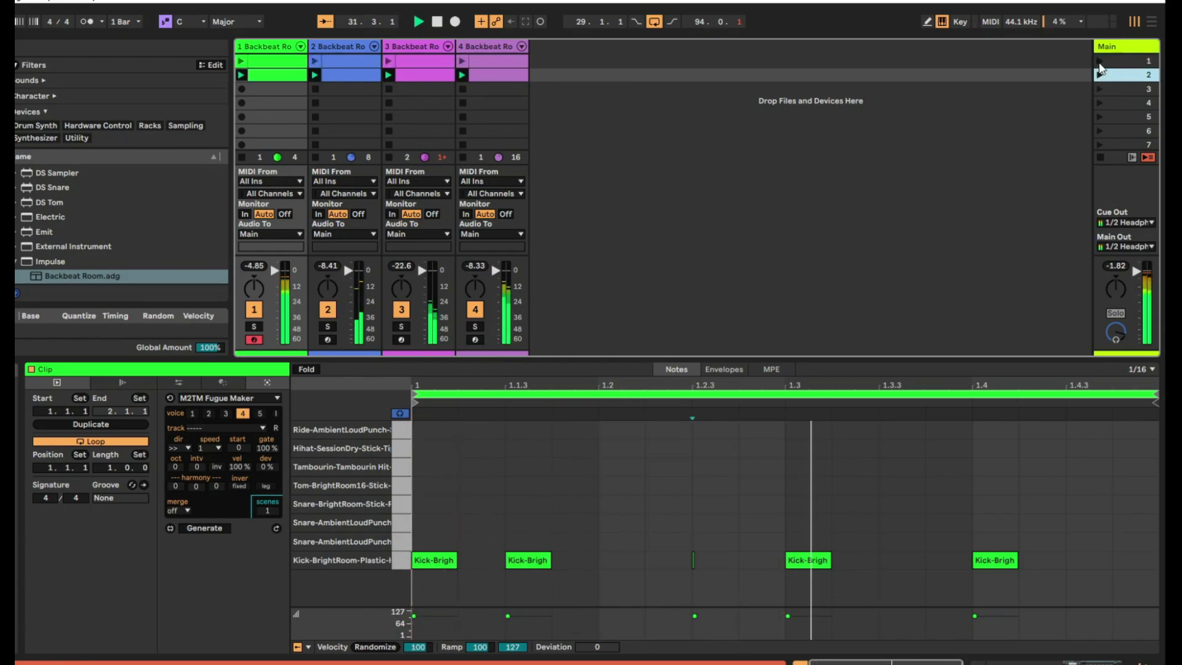
pyautogui.click(1100, 63)
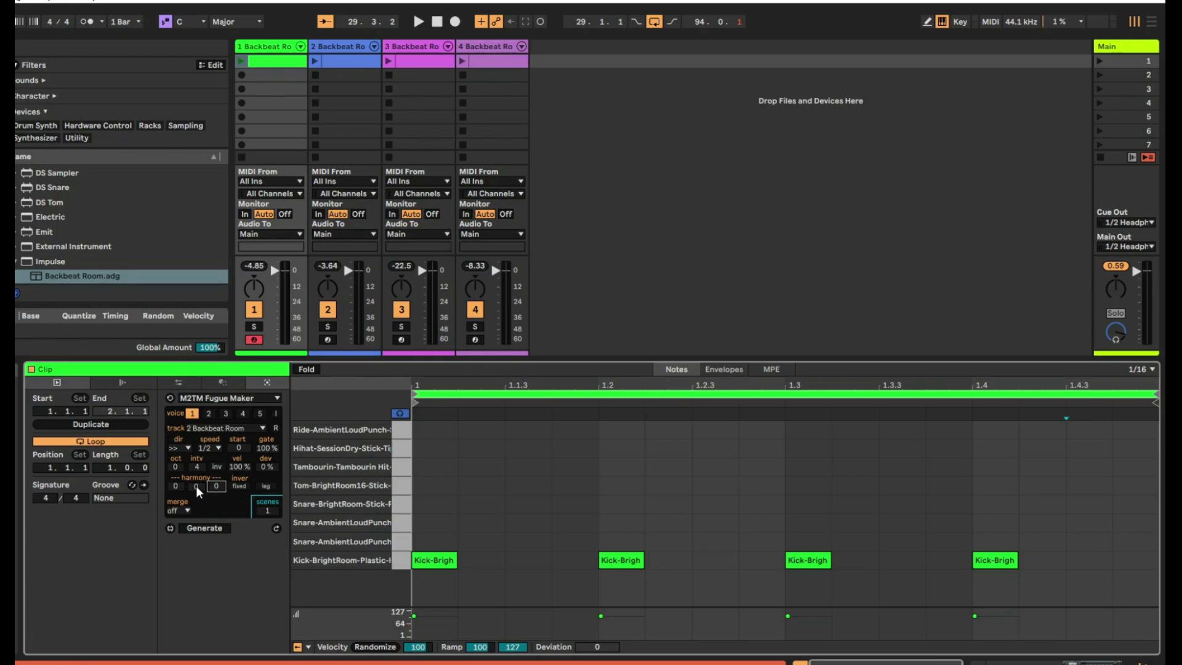
# - Add harmony values 5 and 7 to voice 1, regenerate it, and launch scene 1
pyautogui.write('5')
pyautogui.click(215, 486)
pyautogui.write('119')
pyautogui.click(276, 529)
pyautogui.click(1100, 61)
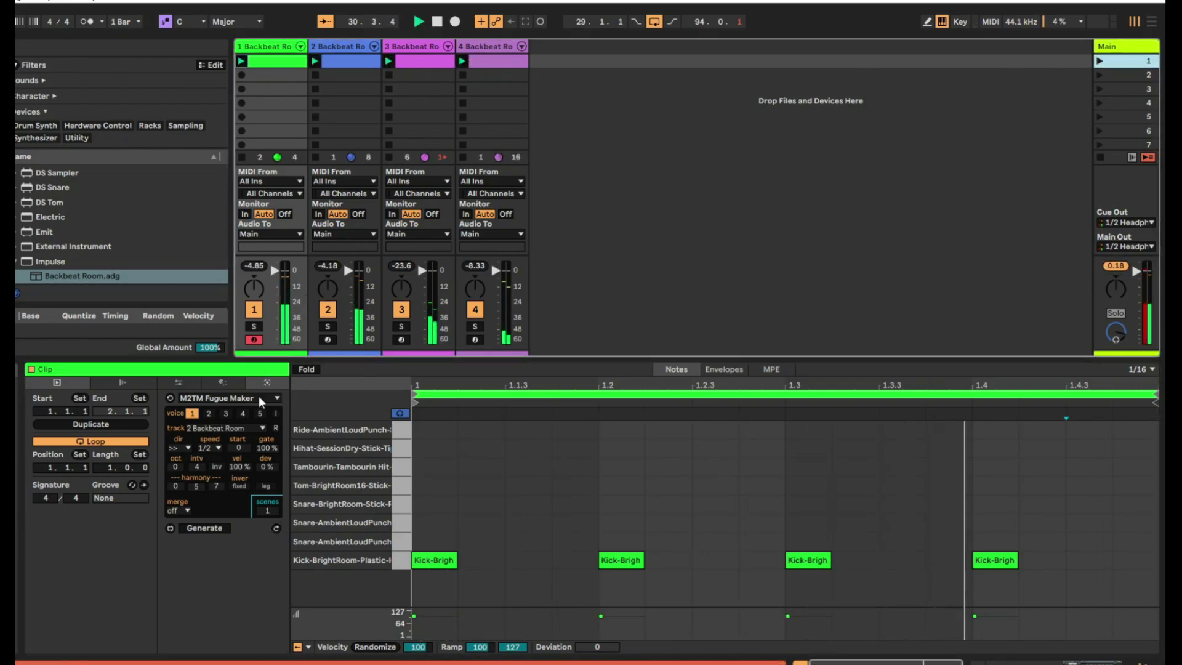
# - Open track 2's drum clip, stop playback, and turn off the piano roll's Fixed Grid
pyautogui.click(347, 63)
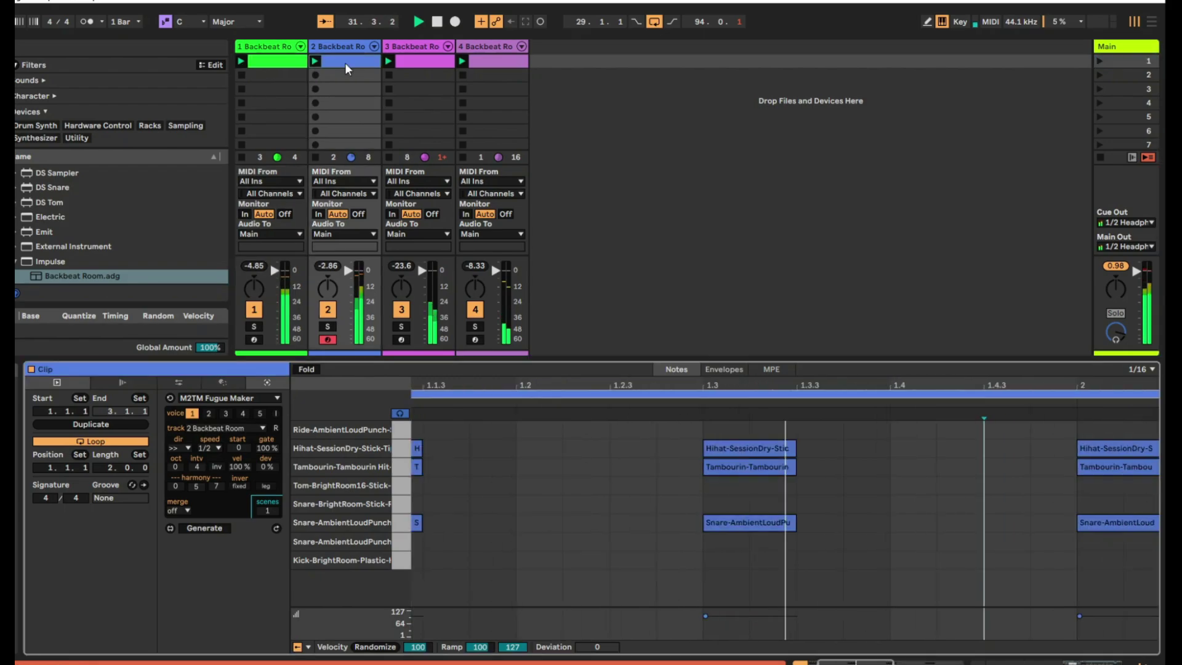
pyautogui.press('space')
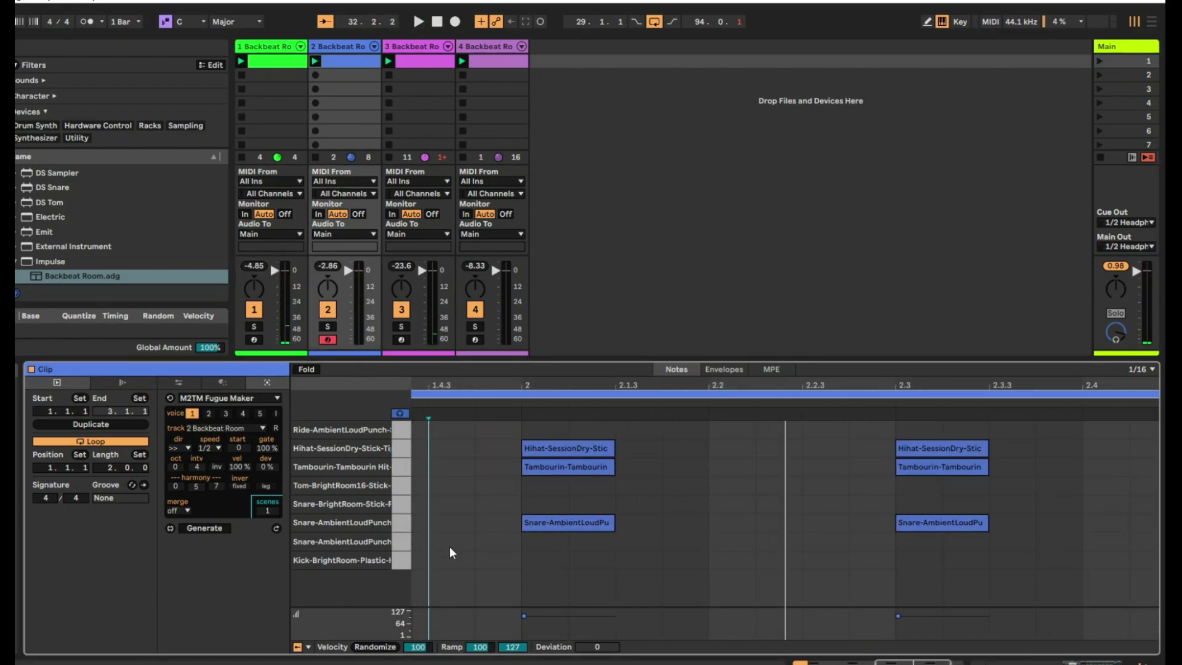
pyautogui.rightClick(474, 467)
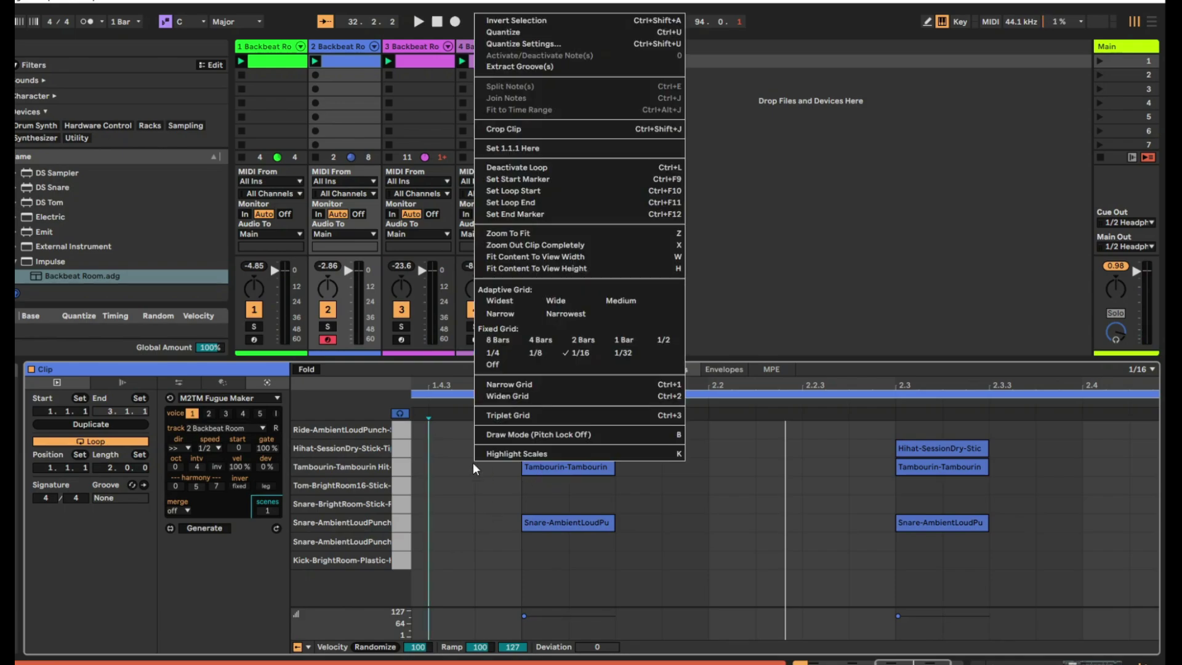
pyautogui.click(492, 364)
# - Nudge both Hihat notes slightly early and the Tambourin notes later, then play the groove
pyautogui.click(545, 449)
pyautogui.moveTo(545, 448); pyautogui.dragTo(526, 449)
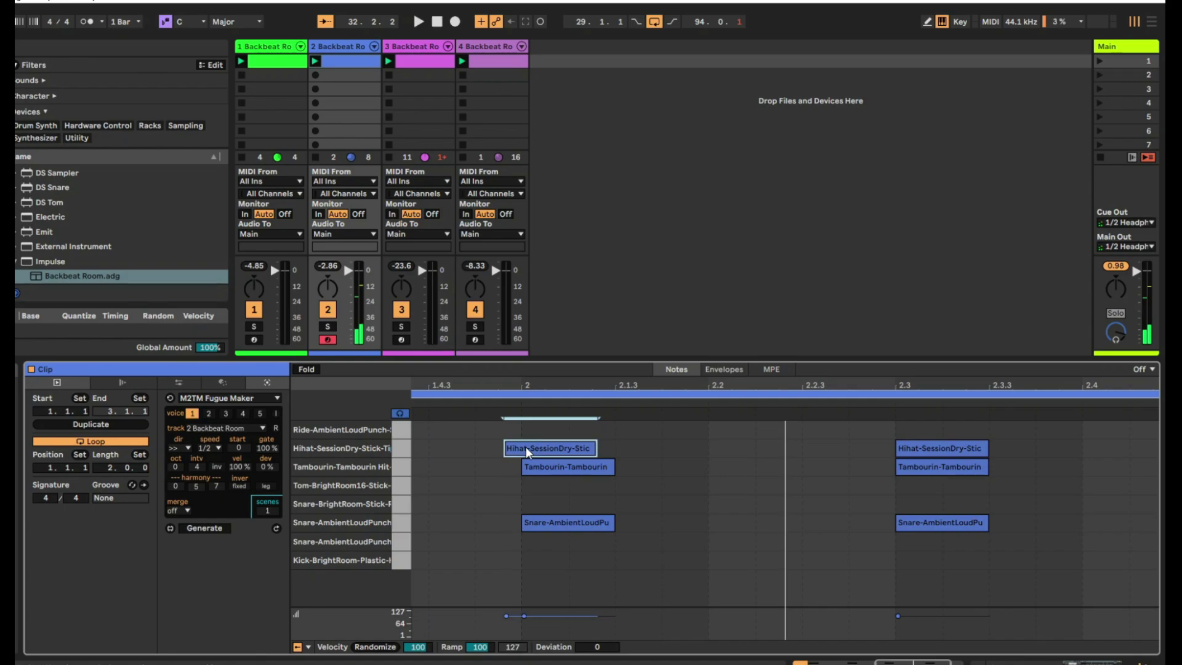
pyautogui.moveTo(918, 452); pyautogui.dragTo(897, 451)
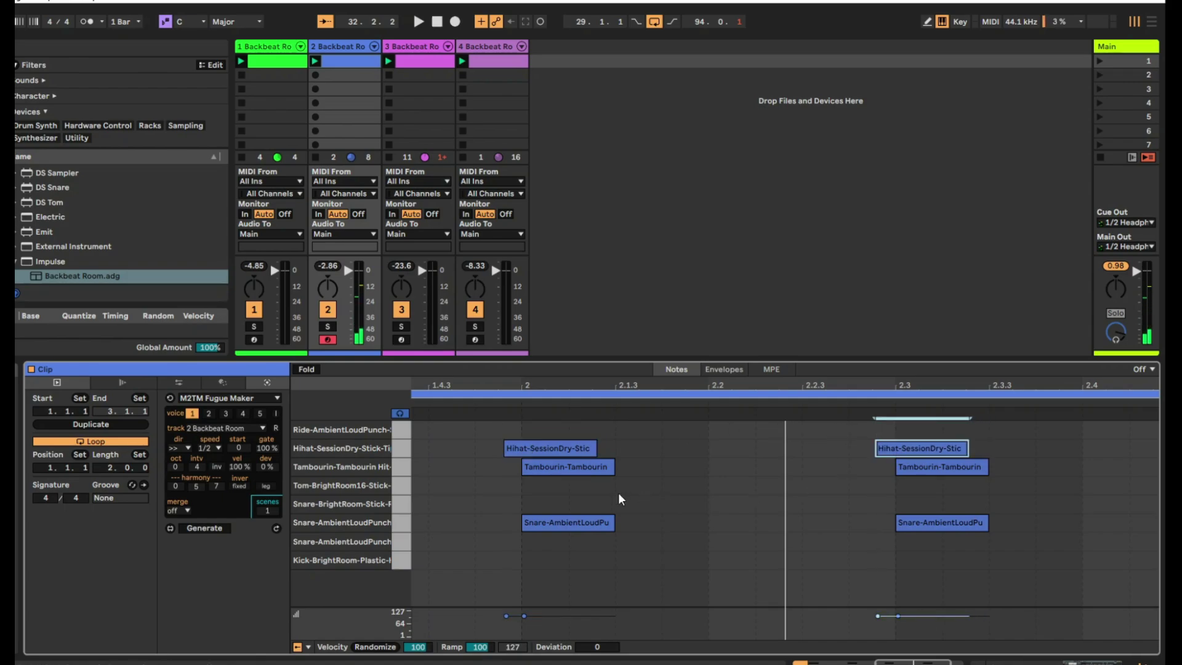
pyautogui.moveTo(599, 469); pyautogui.dragTo(621, 469)
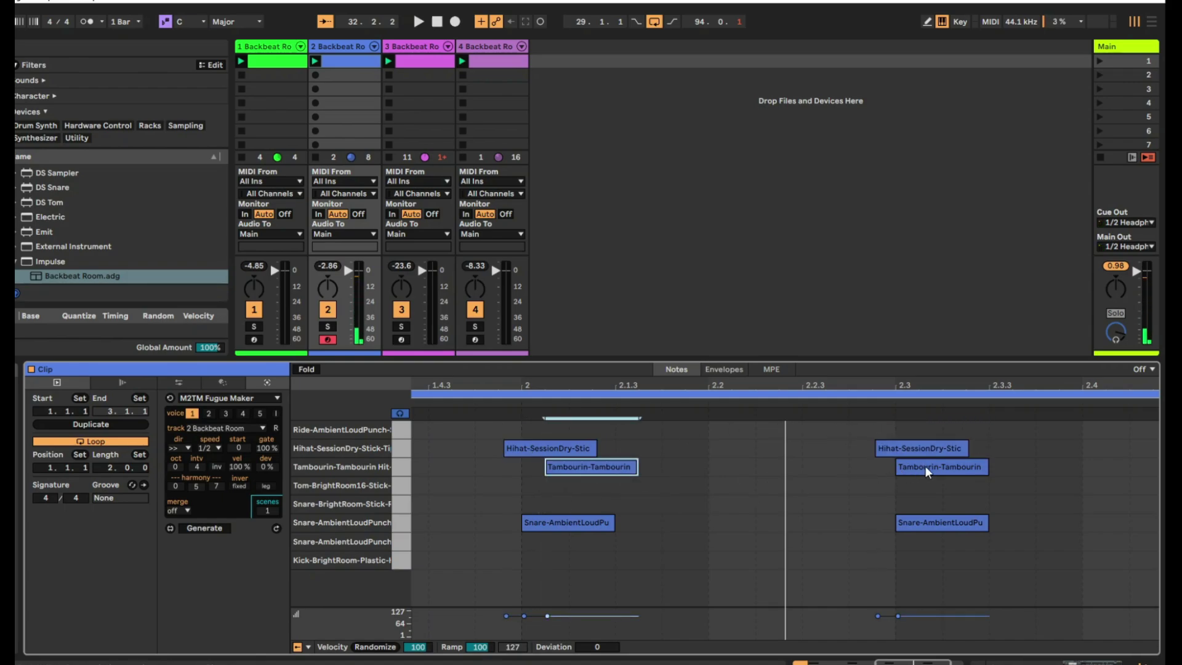
pyautogui.moveTo(923, 468); pyautogui.dragTo(958, 487)
pyautogui.press('space')
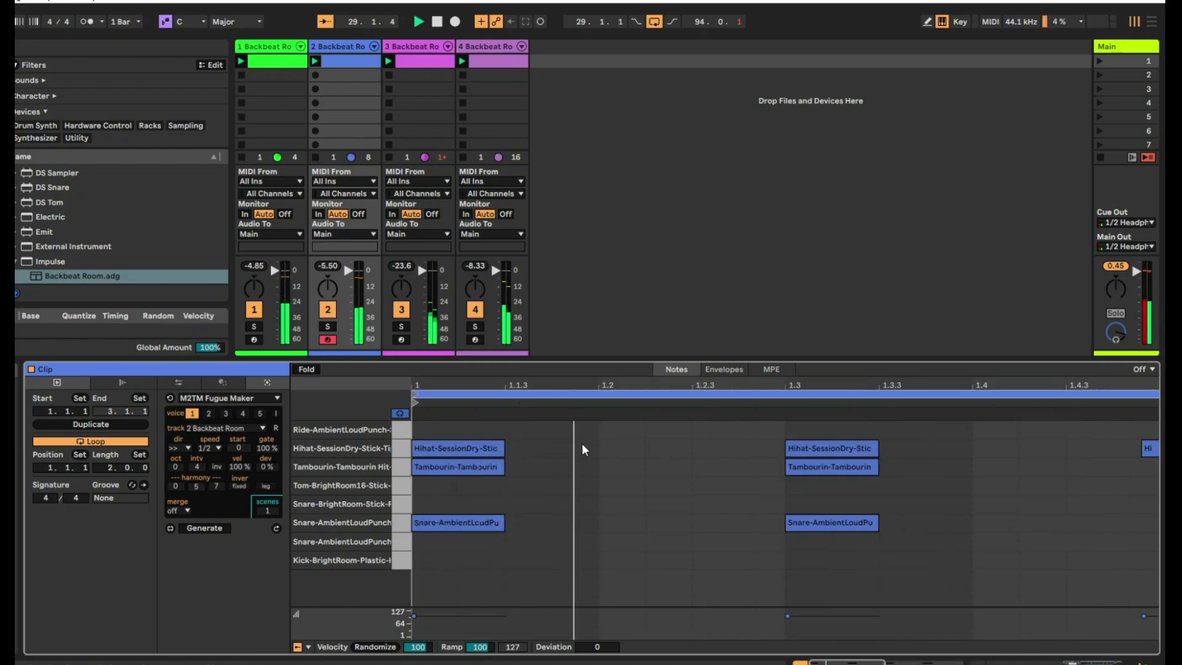